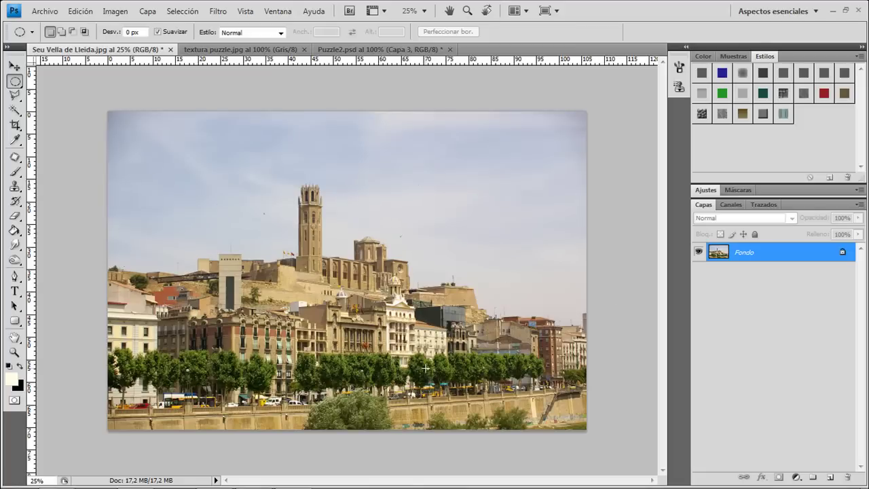
Step: Switch to the 'textura puzzle.jpg' document with white puzzle outlines on black
click(239, 51)
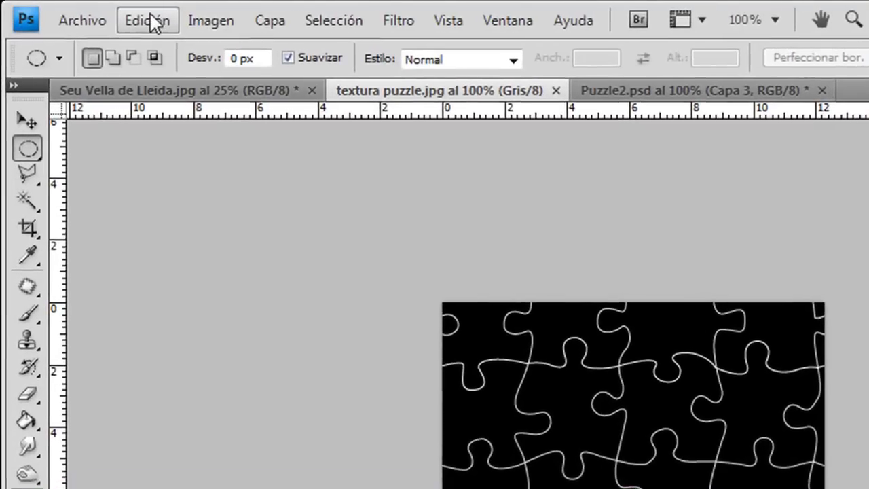
Step: Define the texture as pattern 'textura puzzle.jpg', then return to the Lleida photo
click(80, 11)
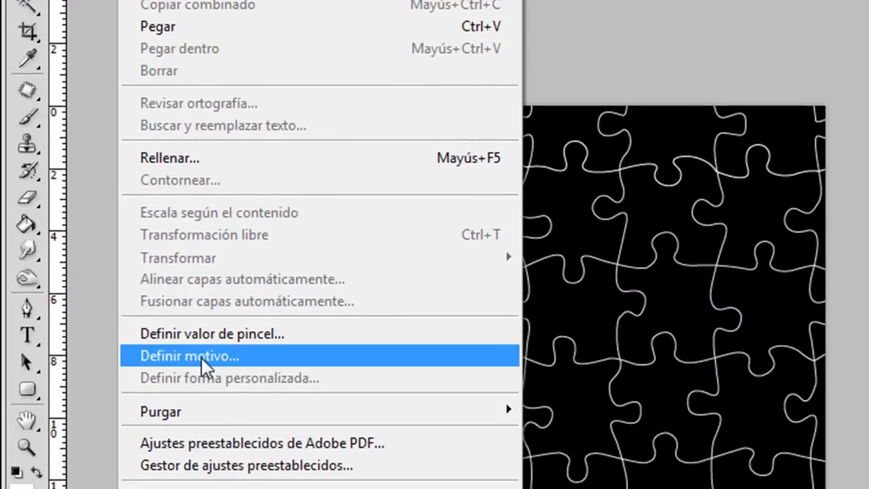
click(201, 358)
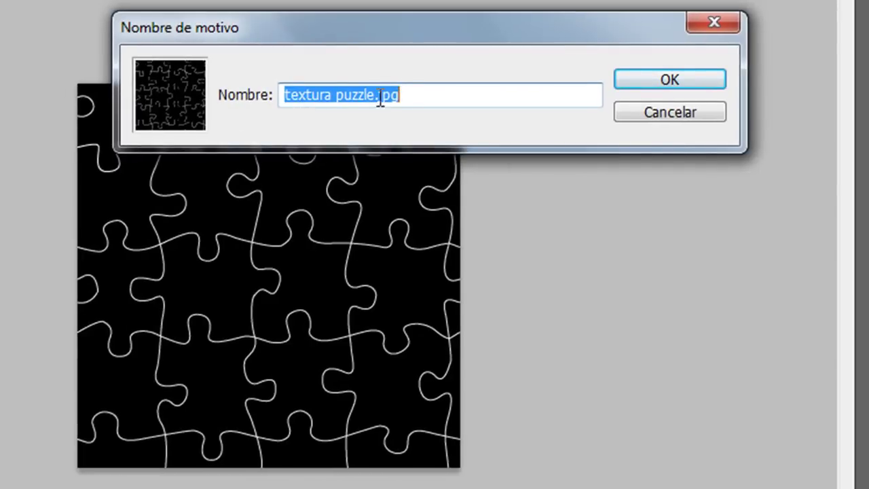
click(640, 82)
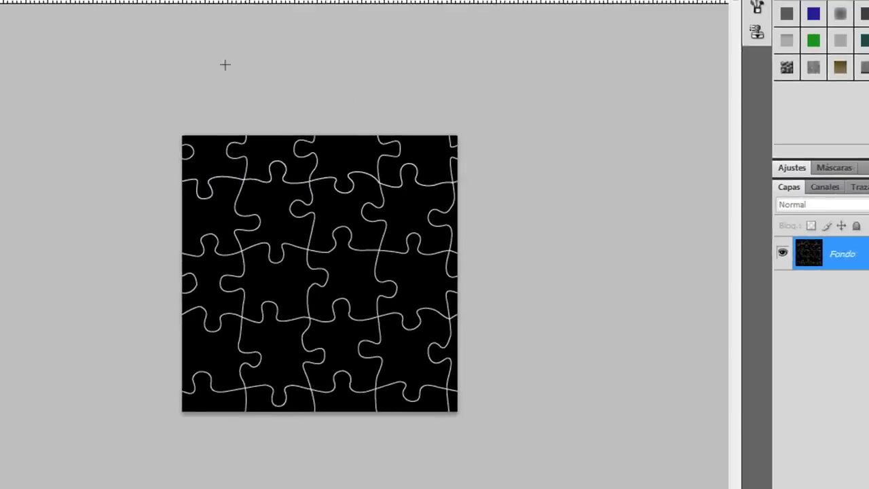
key(ctrl+shift+Tab)
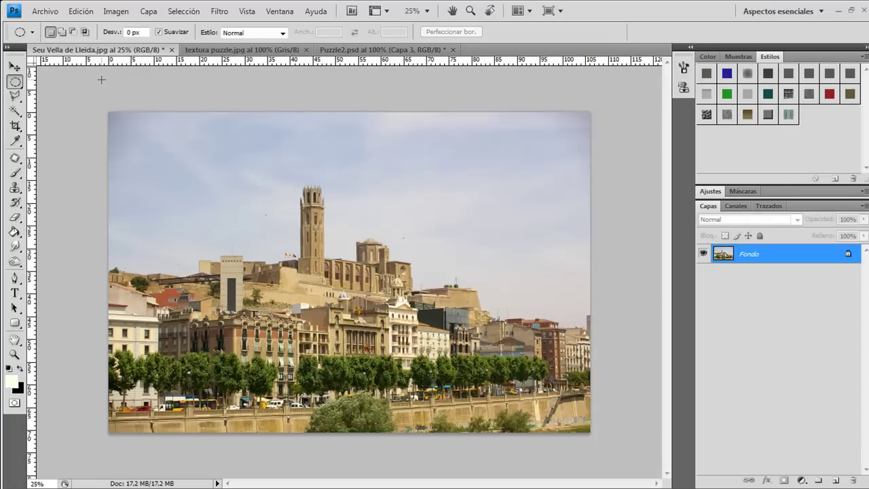
Step: Add new layer Capa 1 and fill it with the 'textura puzzle.jpg' pattern
click(836, 479)
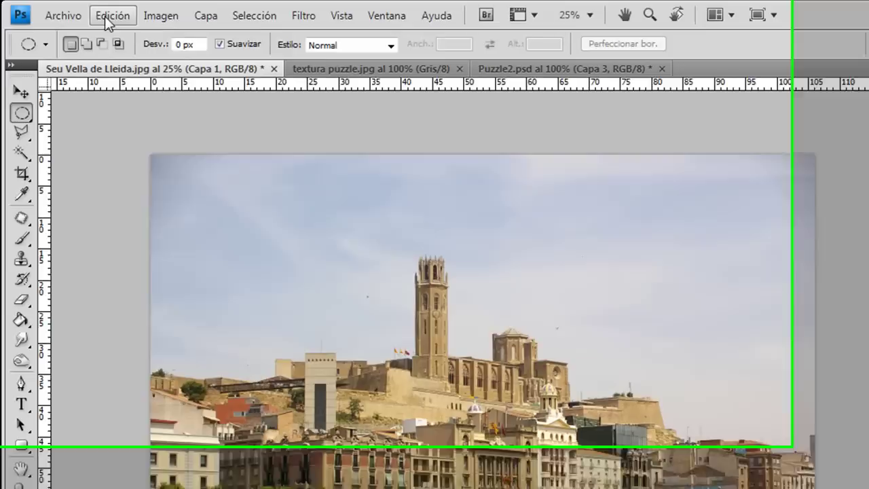
click(78, 11)
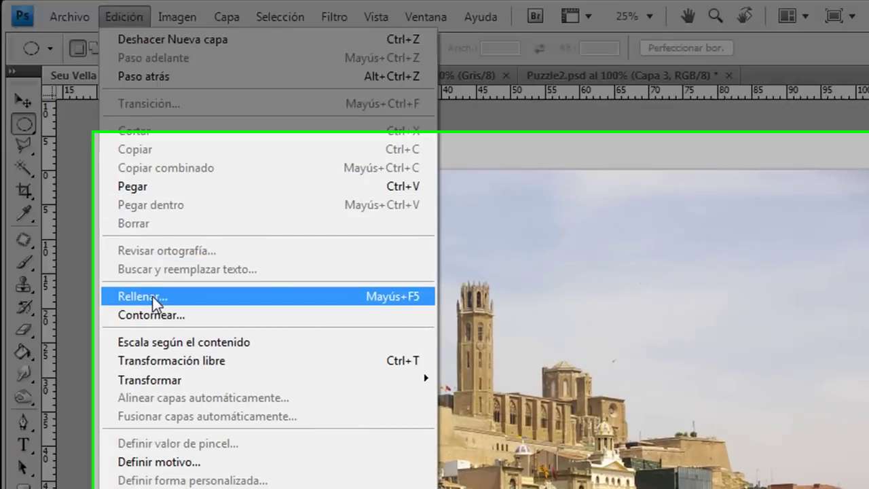
click(155, 300)
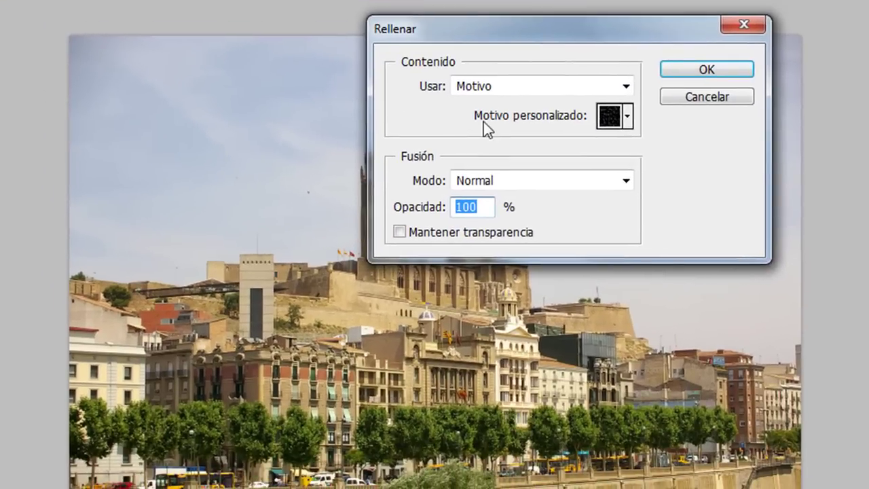
click(478, 91)
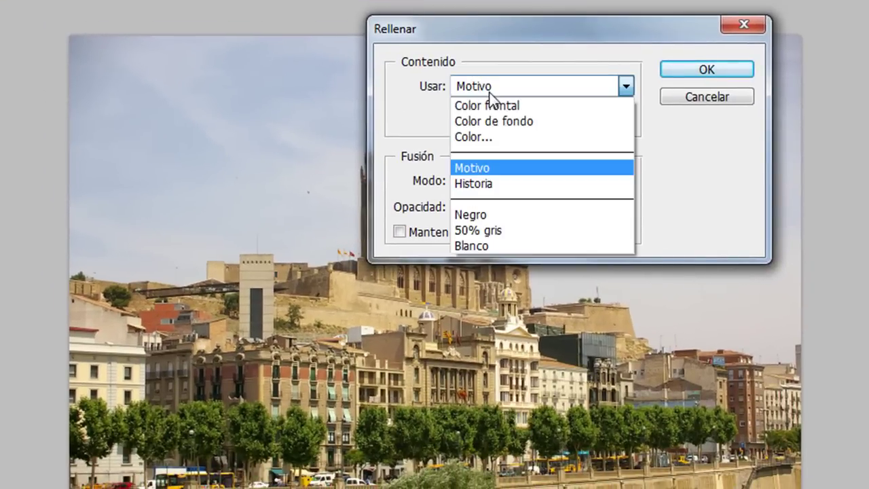
click(484, 167)
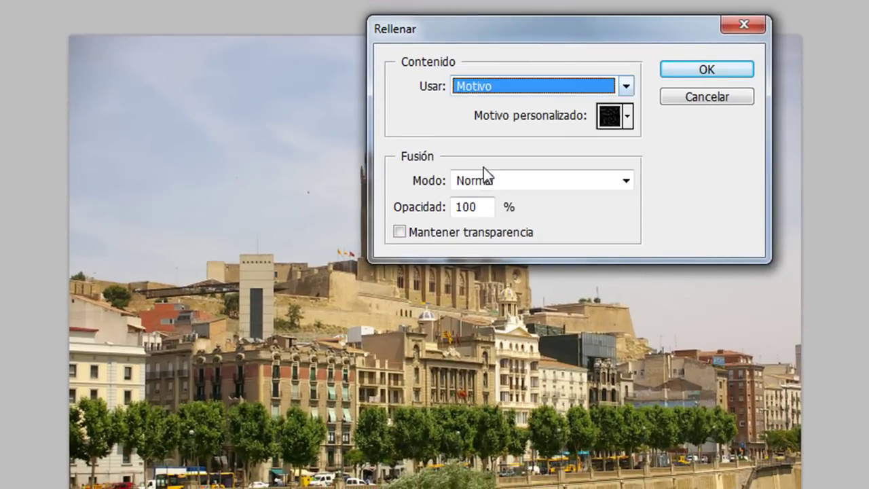
click(628, 117)
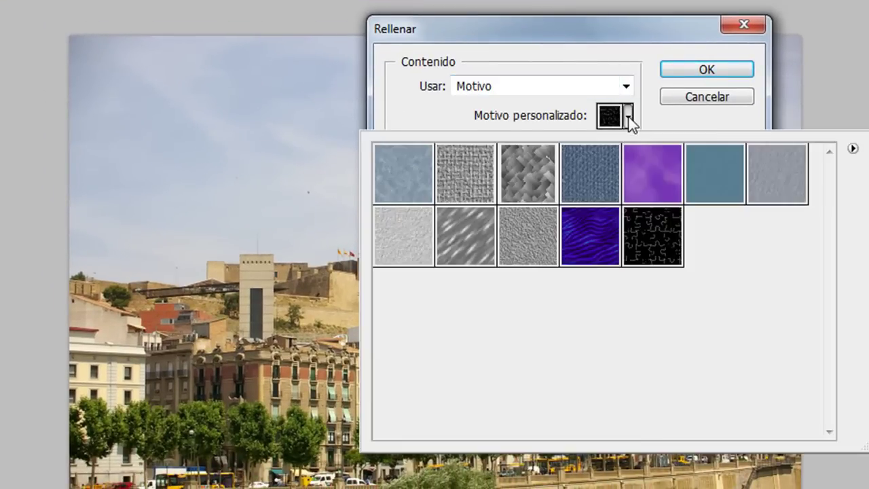
click(644, 248)
click(693, 77)
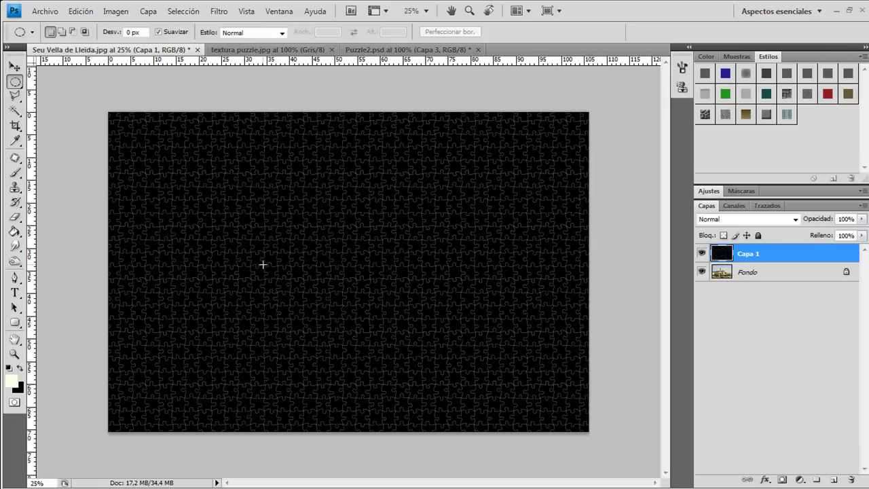
Step: Scale the Capa 1 puzzle pattern proportionally to about 377% and commit the transform
key(ctrl+t)
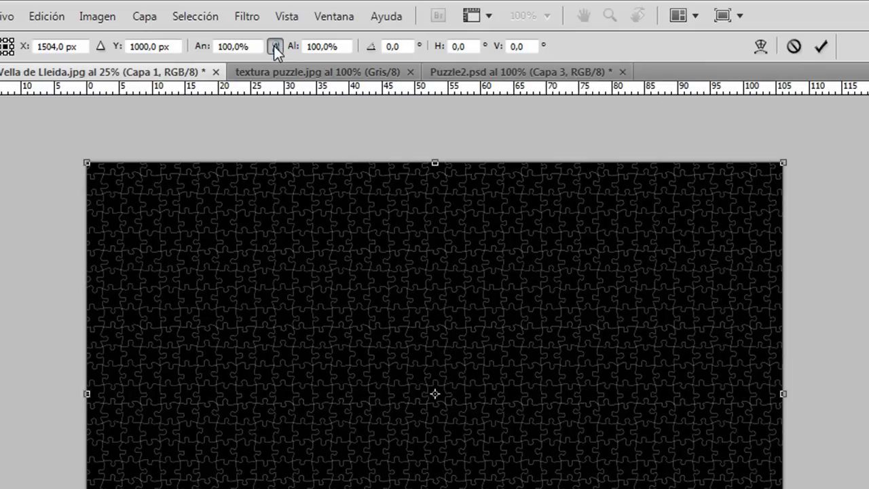
click(286, 44)
mouse_move(292, 52)
mouse_down()
mouse_move(378, 52)
mouse_move(482, 82)
mouse_up()
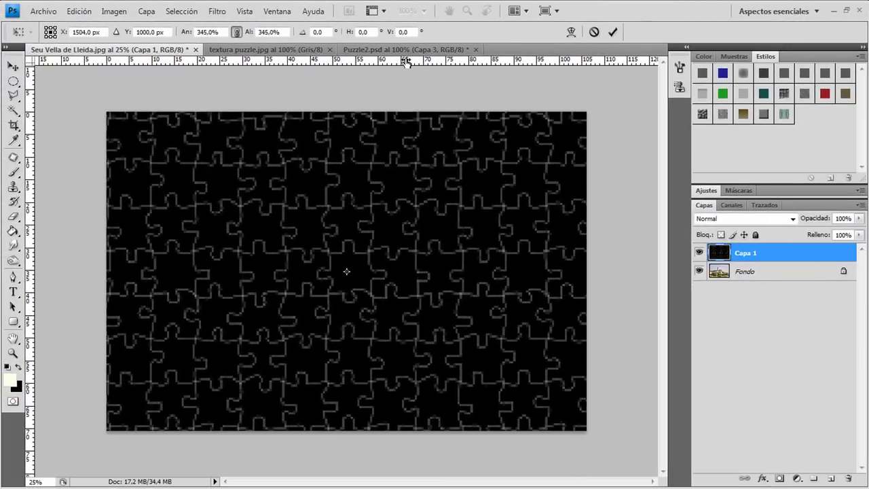
mouse_move(406, 62)
mouse_down()
mouse_move(384, 74)
mouse_move(429, 64)
mouse_up()
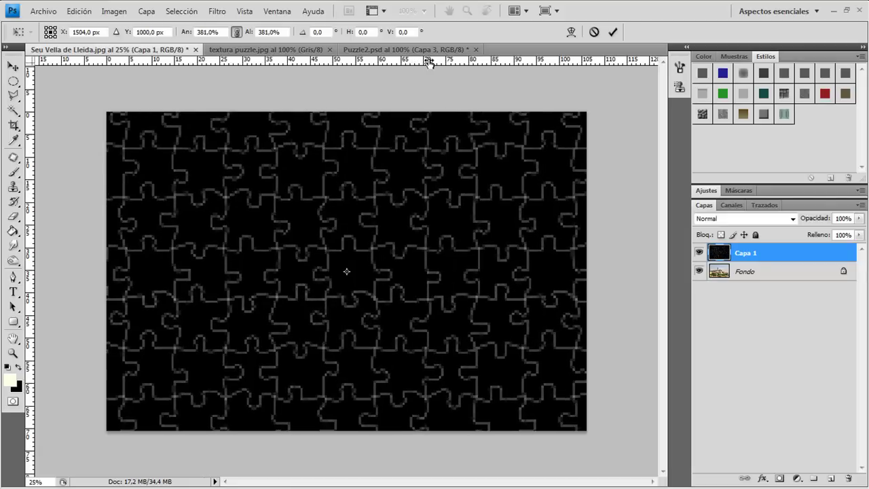
click(613, 33)
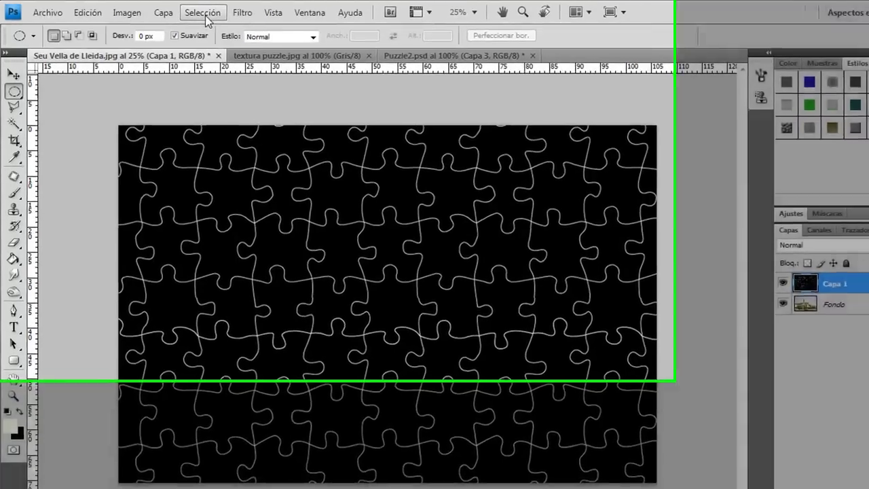
Step: Select the whole canvas and copy the enlarged puzzle pattern
click(182, 11)
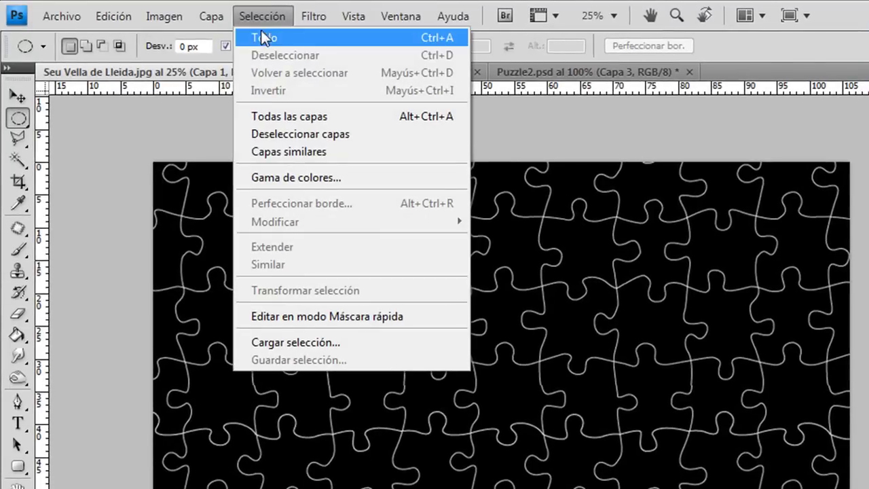
click(260, 39)
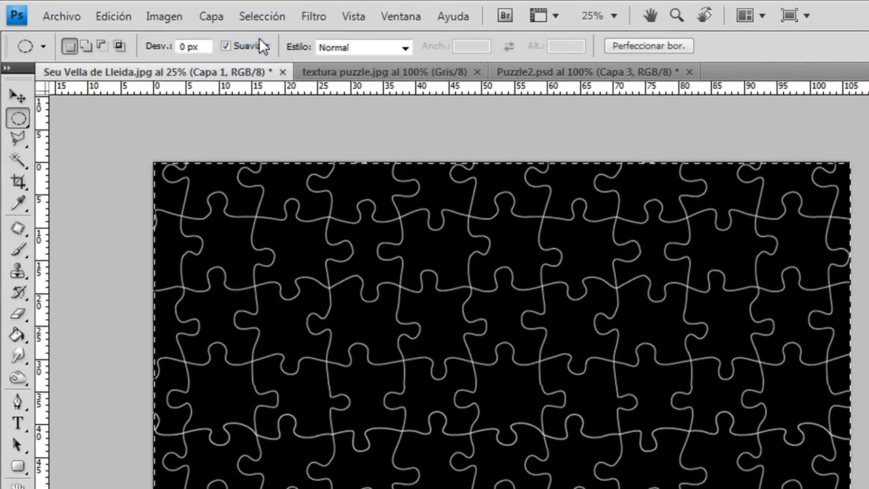
click(112, 17)
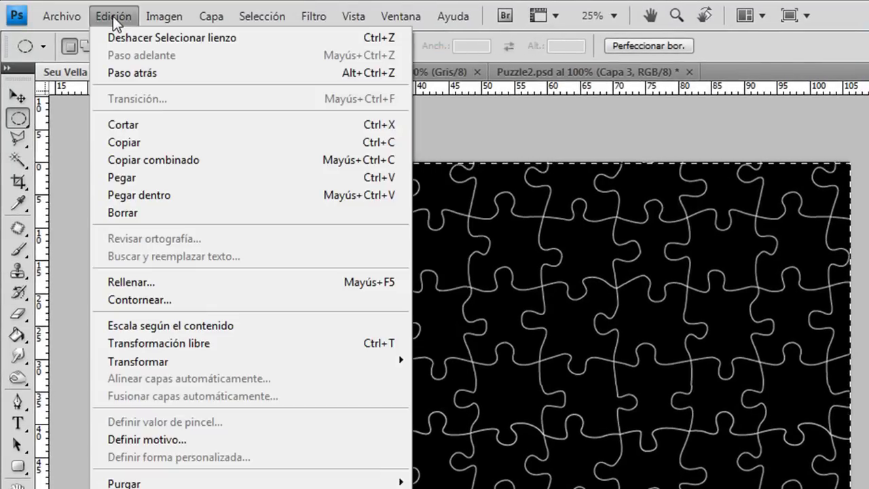
click(125, 141)
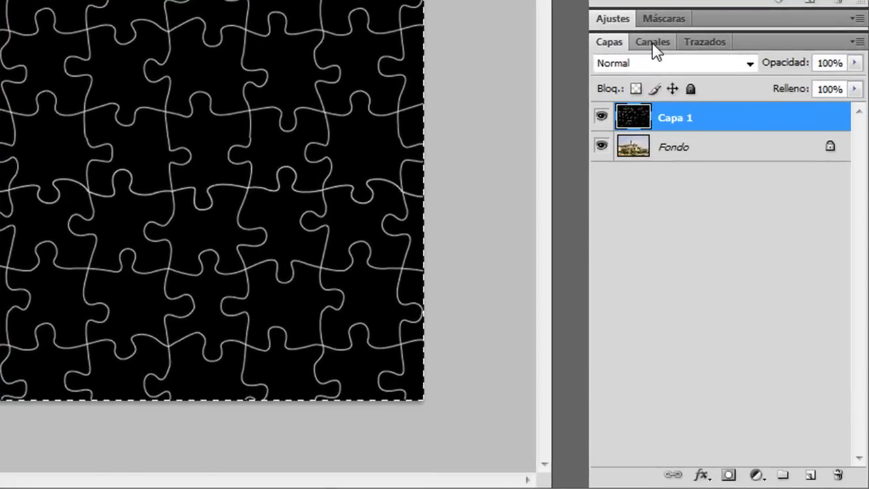
Step: Paste the pattern into new alpha channel Alfa 1, then return to RGB and the layers
click(668, 79)
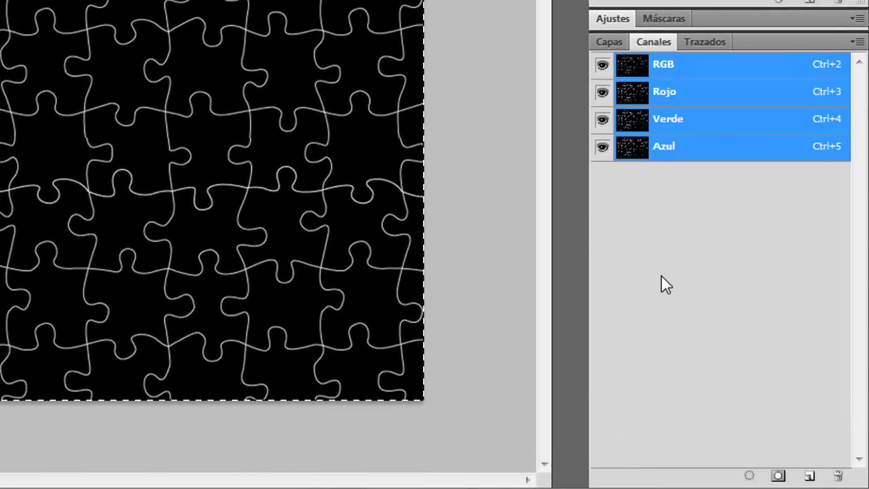
click(812, 477)
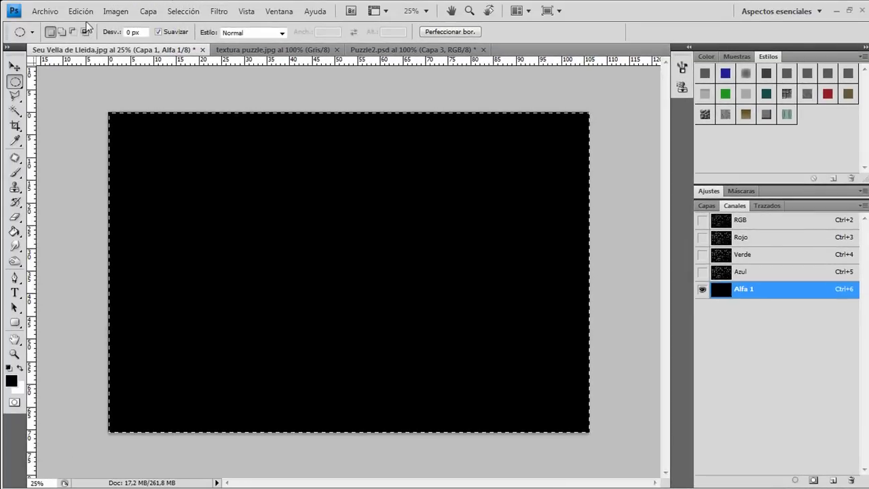
click(82, 11)
click(86, 123)
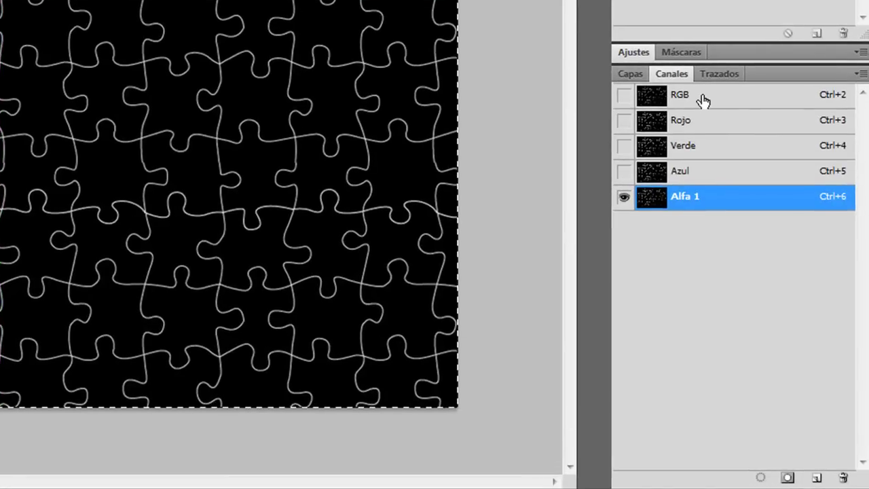
click(702, 95)
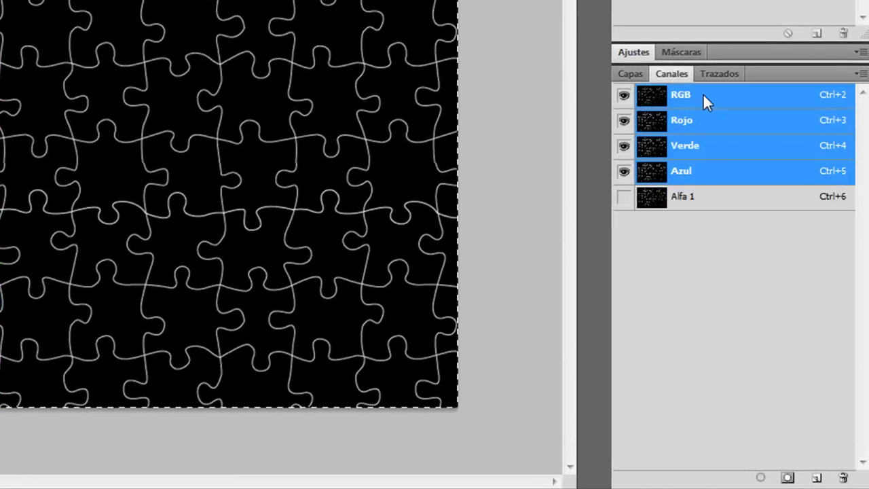
click(630, 74)
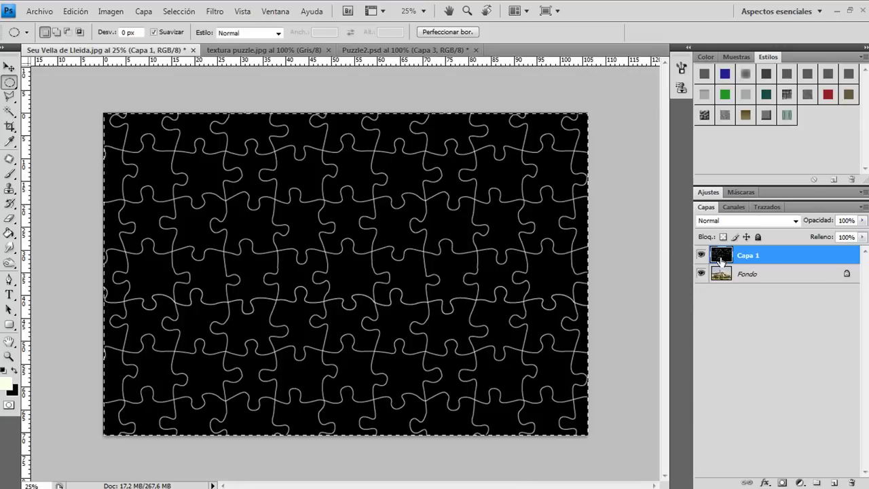
Step: Delete the puzzle-pattern layer Capa 1 and add a fresh empty layer
double_click(720, 256)
drag(721, 256, 852, 482)
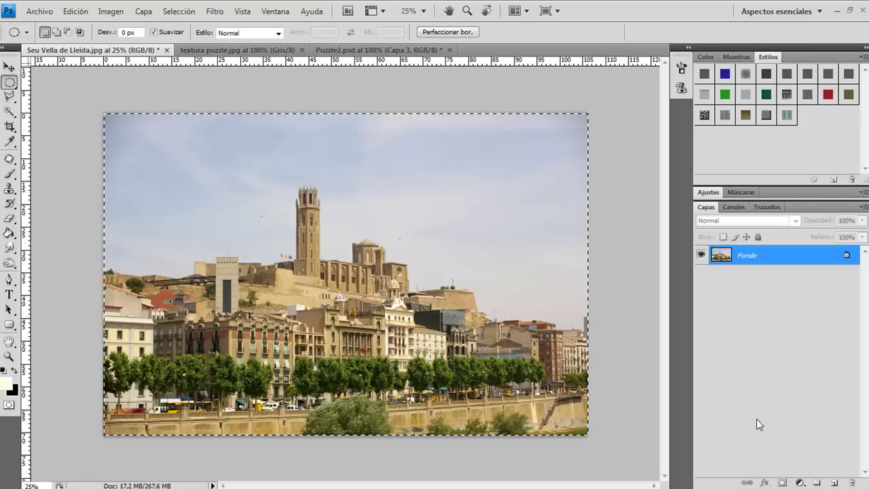
click(834, 482)
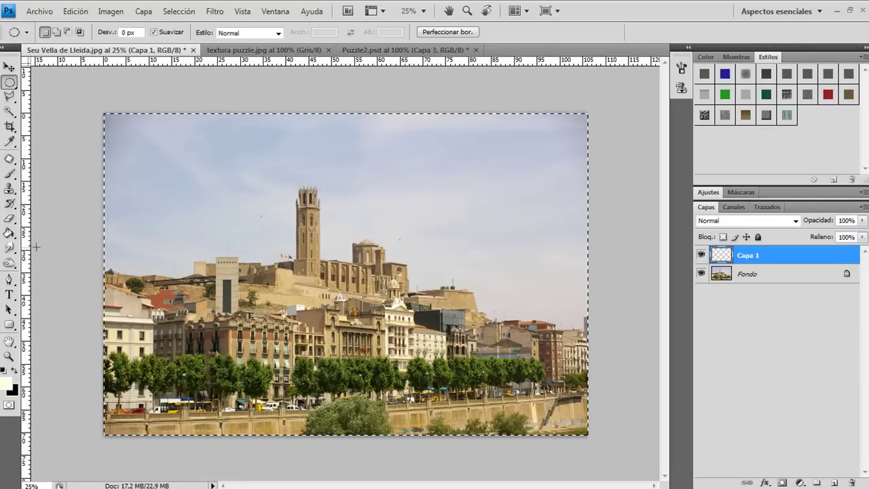
Step: Fill the new Capa 1 with solid black, then select the Fondo photo layer
click(9, 233)
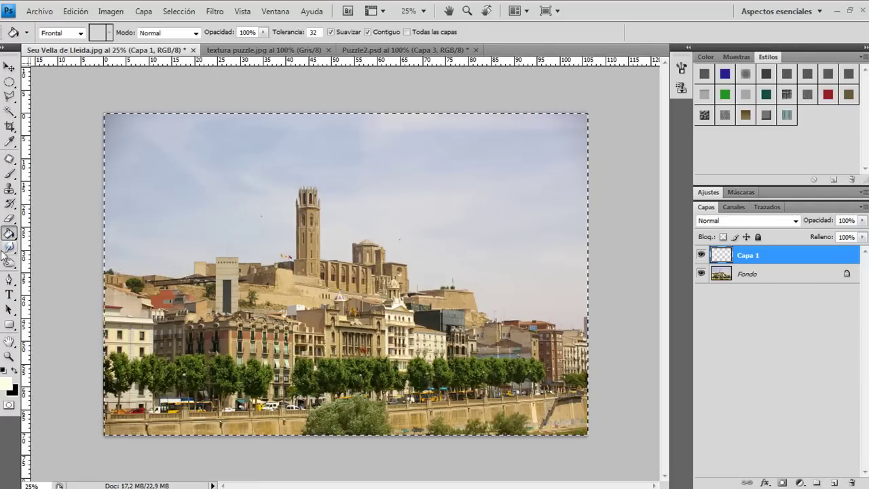
click(14, 372)
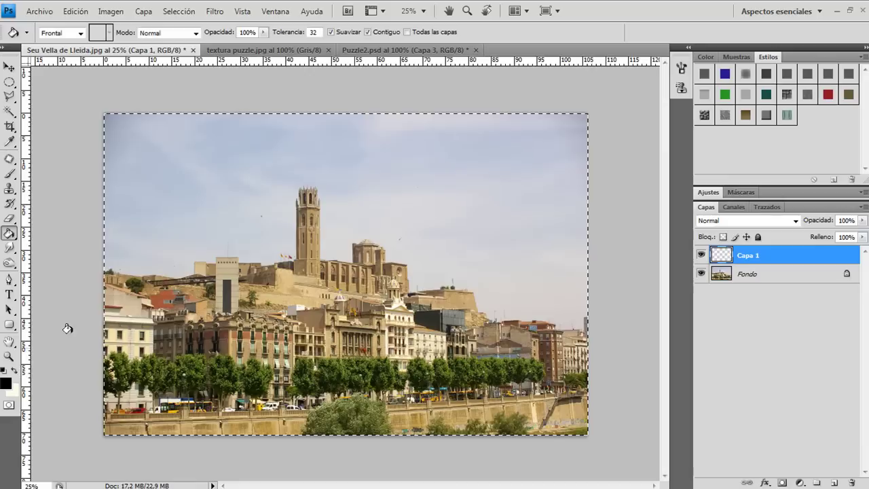
click(157, 261)
click(9, 82)
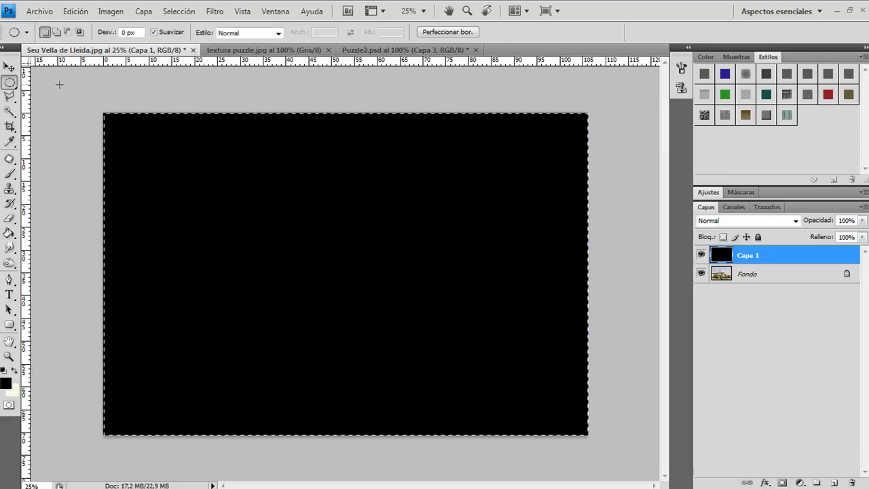
click(765, 279)
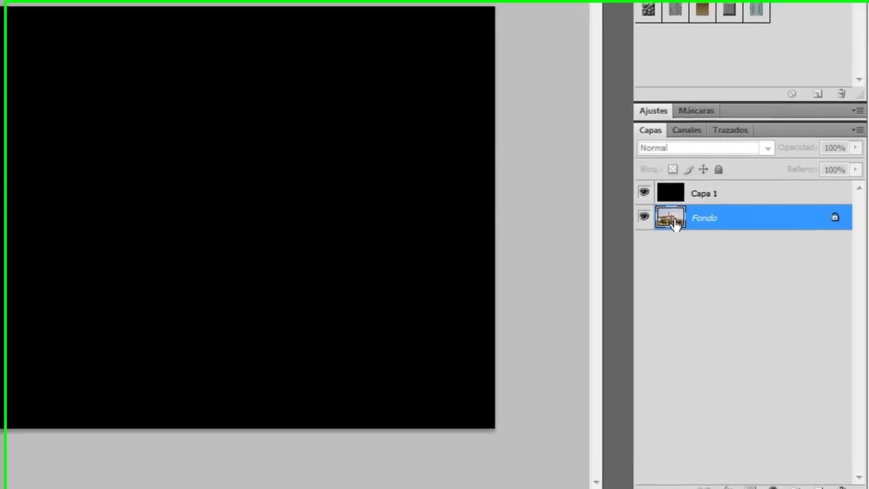
Step: Duplicate Fondo as 'Fondo copia' and move it above the black Capa 1
right_click(735, 225)
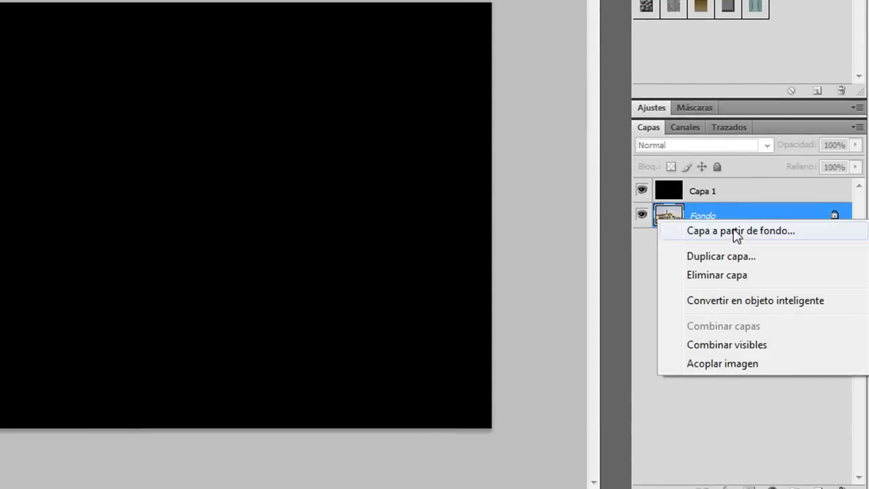
click(732, 259)
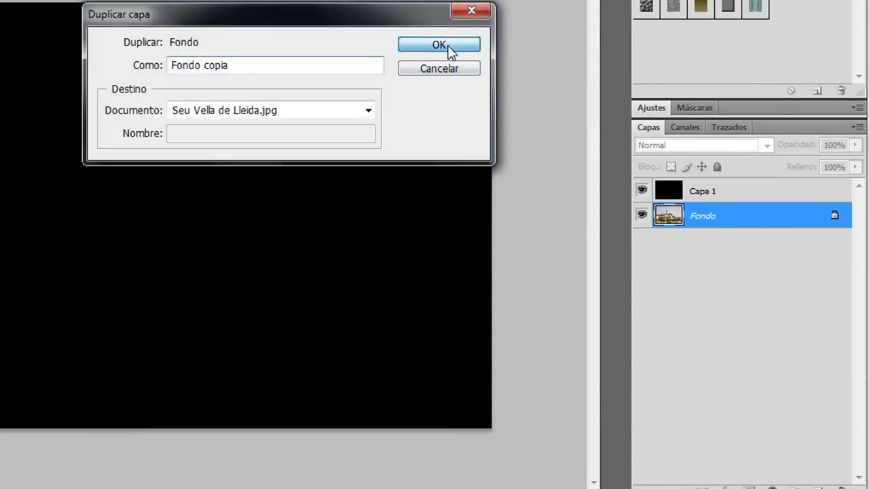
click(449, 49)
drag(758, 217, 756, 191)
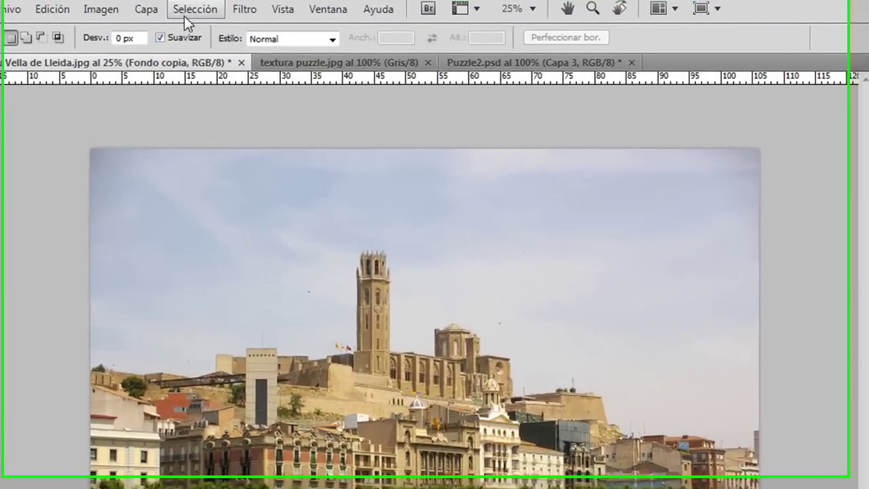
Step: Load channel Alfa 1 as a selection to cut puzzle outlines into Fondo copia, then deselect
click(181, 12)
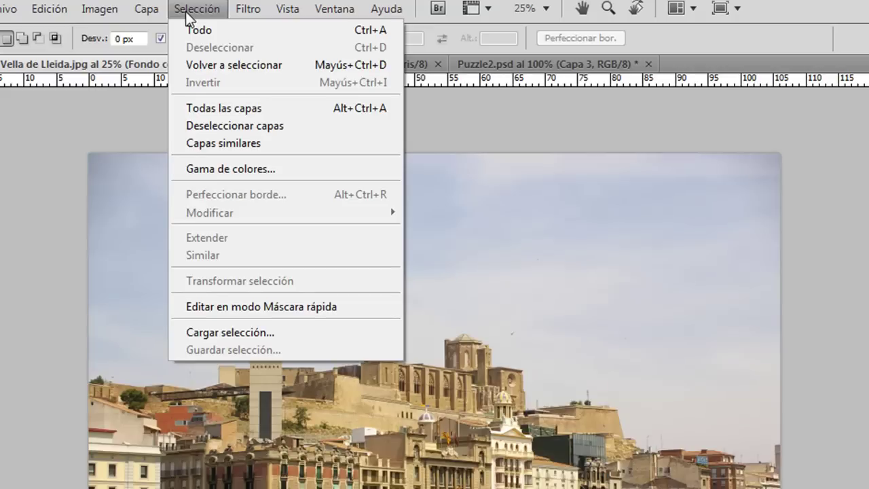
click(205, 335)
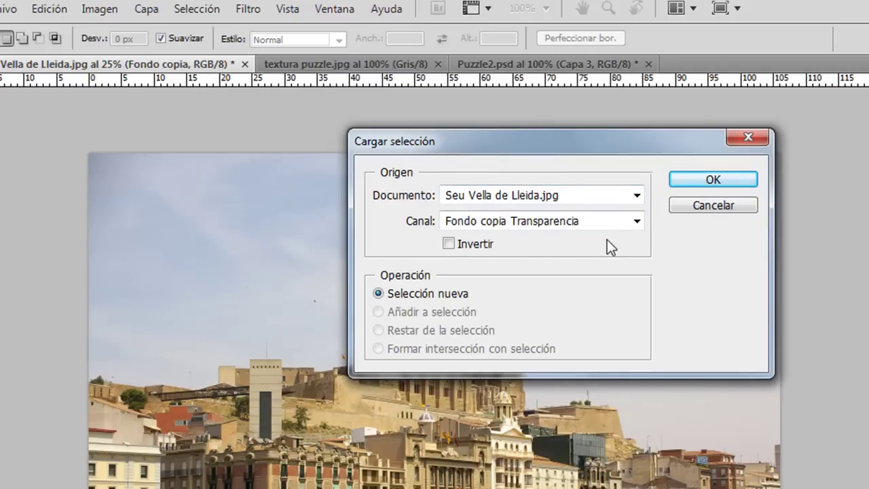
click(636, 222)
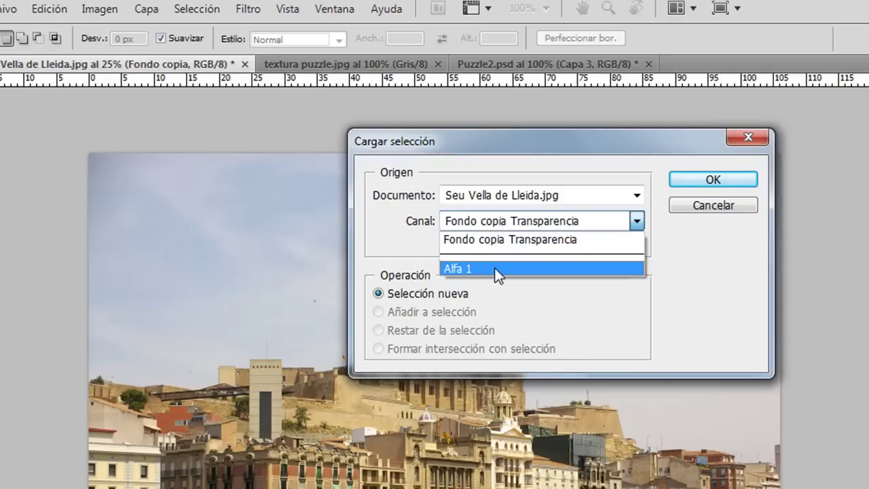
click(611, 268)
click(699, 184)
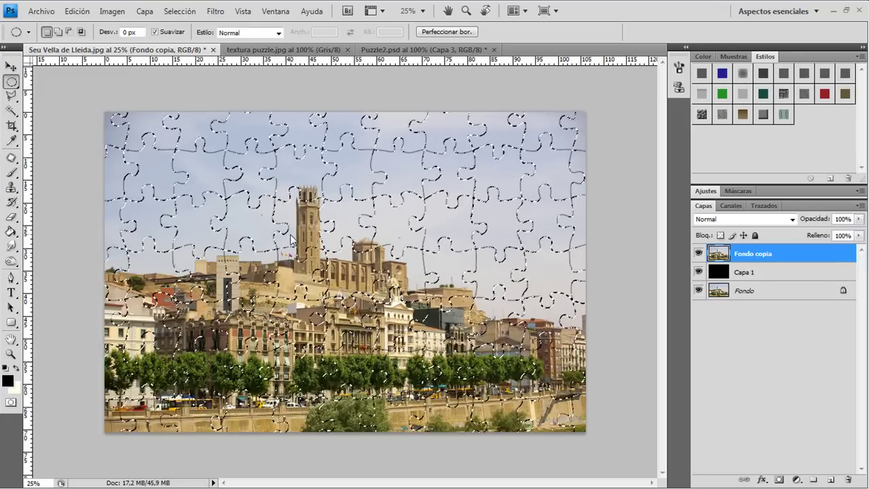
key(ctrl+d)
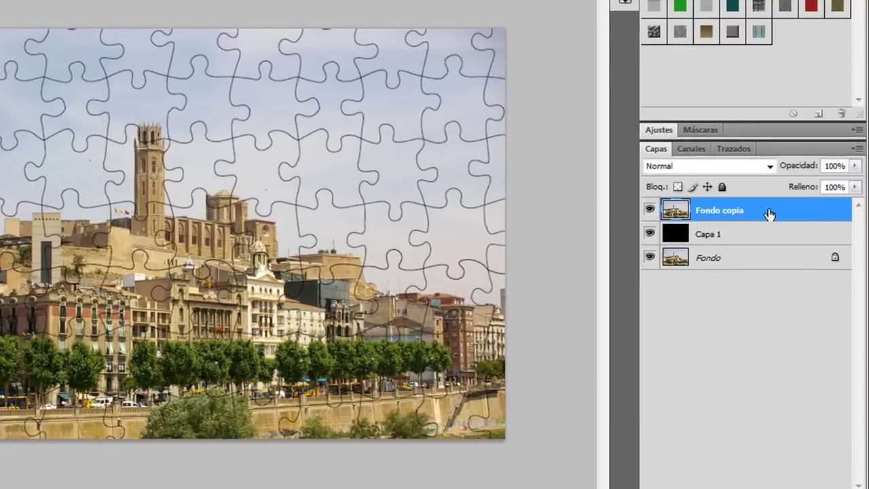
Step: Apply a Bisel y relieve (Bevel and Emboss) layer style to Fondo copia
double_click(784, 253)
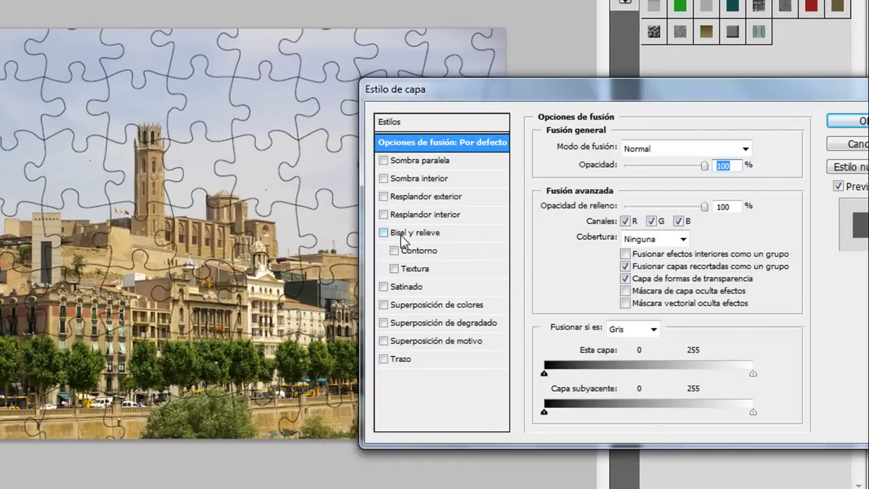
click(401, 235)
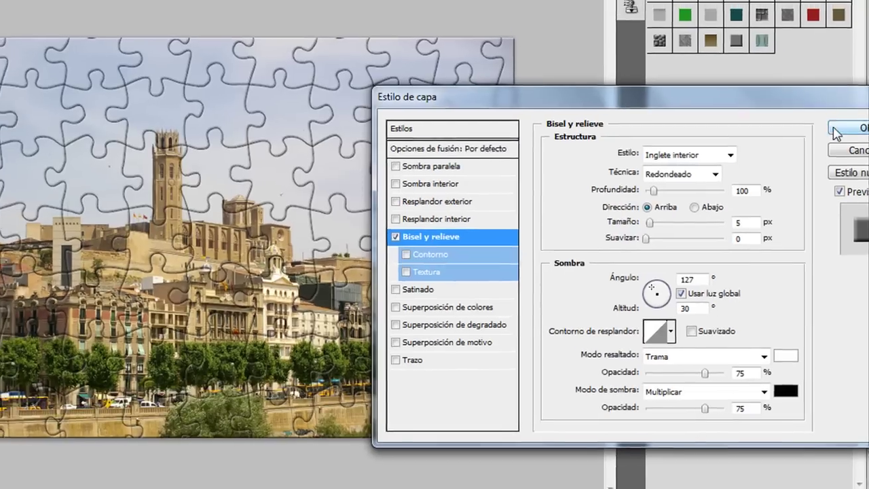
click(847, 121)
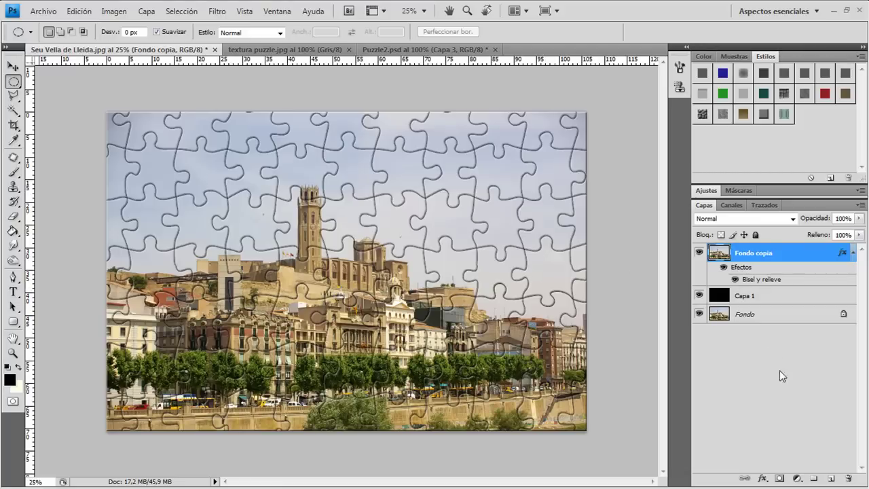
Step: Add layer Capa 2 and use Aplicar imagen to merge the bevelled puzzle image into it
click(831, 478)
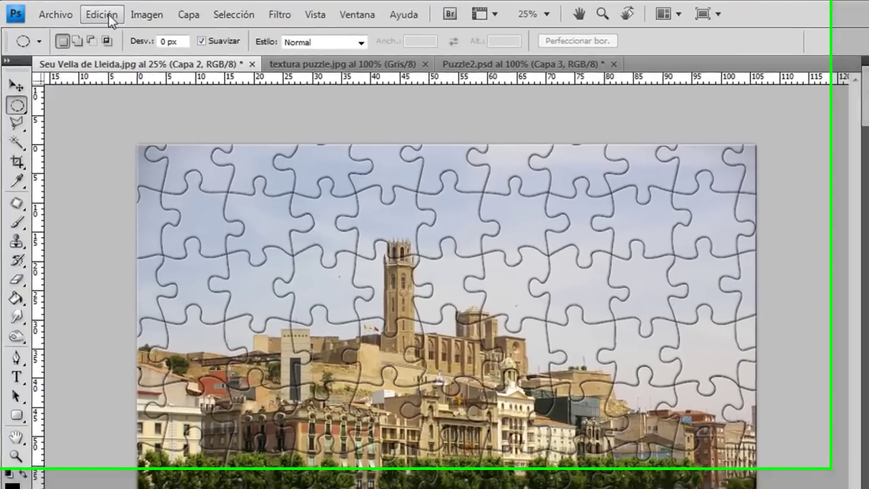
click(79, 11)
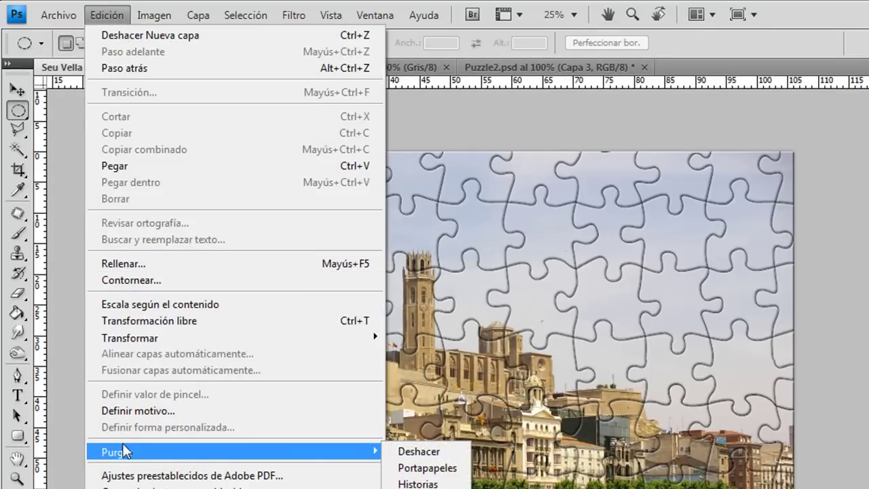
click(152, 19)
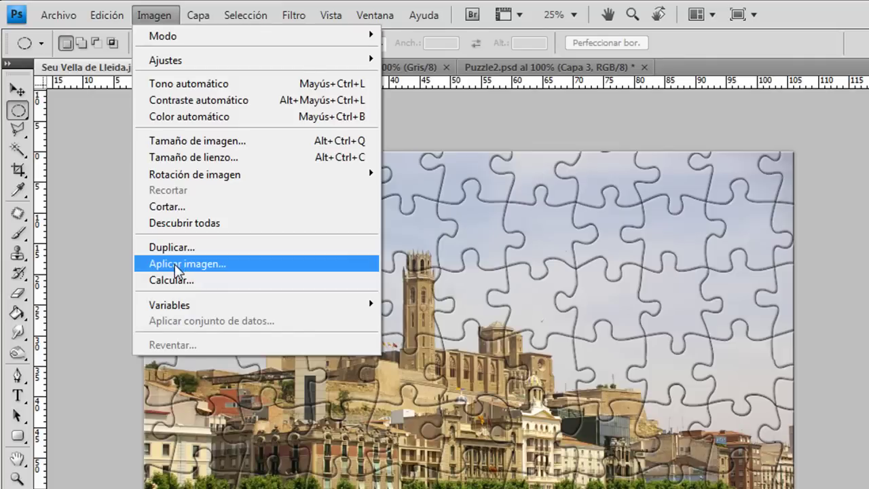
click(174, 264)
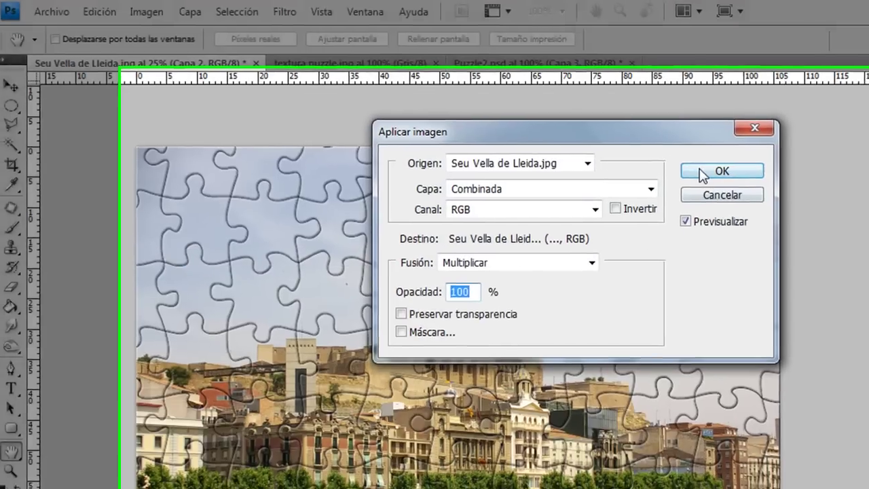
click(710, 176)
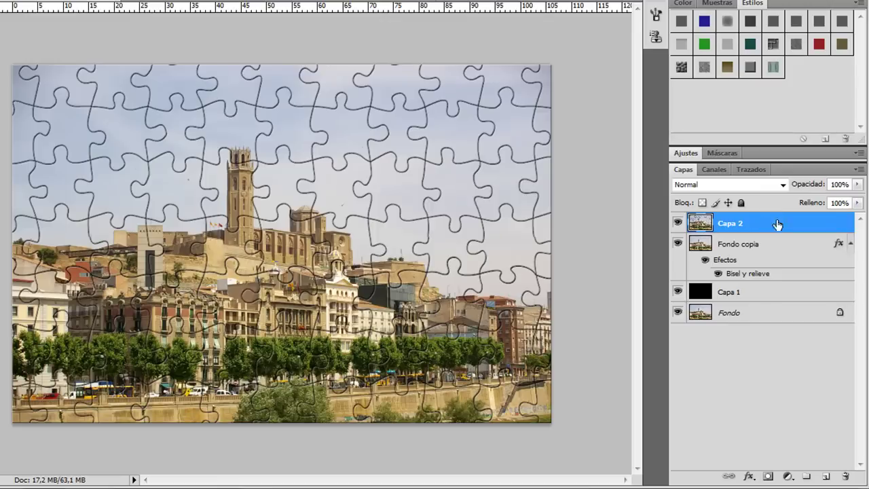
Step: Delete the Fondo copia layer and make Capa 2 active
click(697, 248)
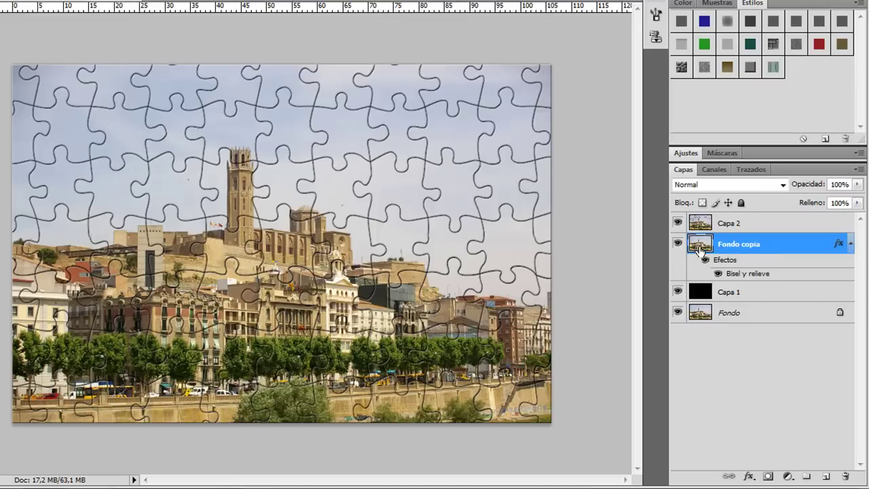
drag(700, 247, 845, 476)
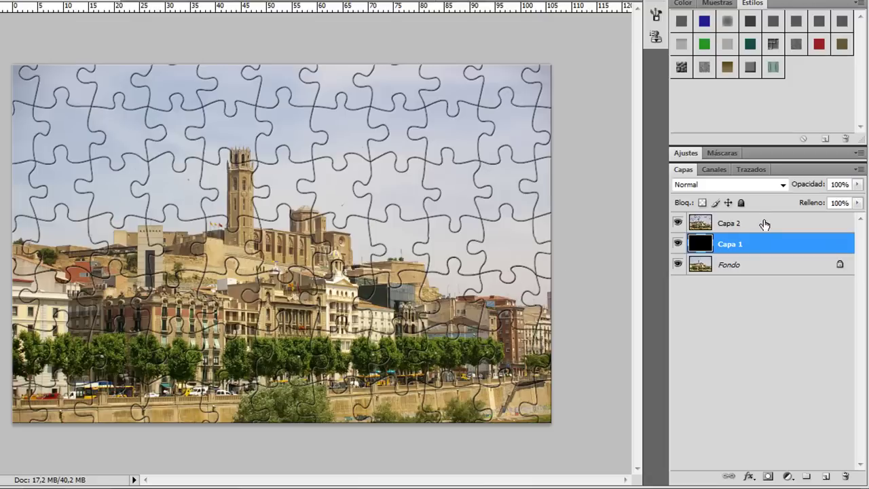
click(763, 226)
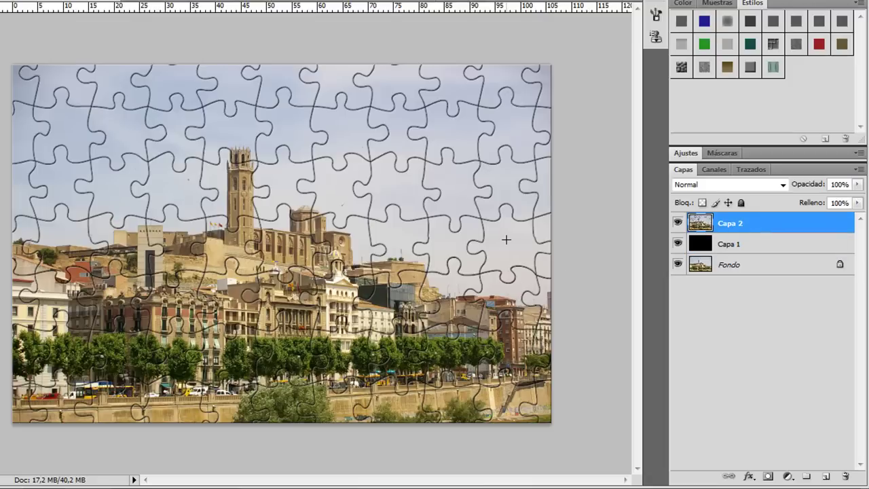
Step: On the Alfa 1 channel, Magic Wand-select one sky piece right of the tower
click(712, 170)
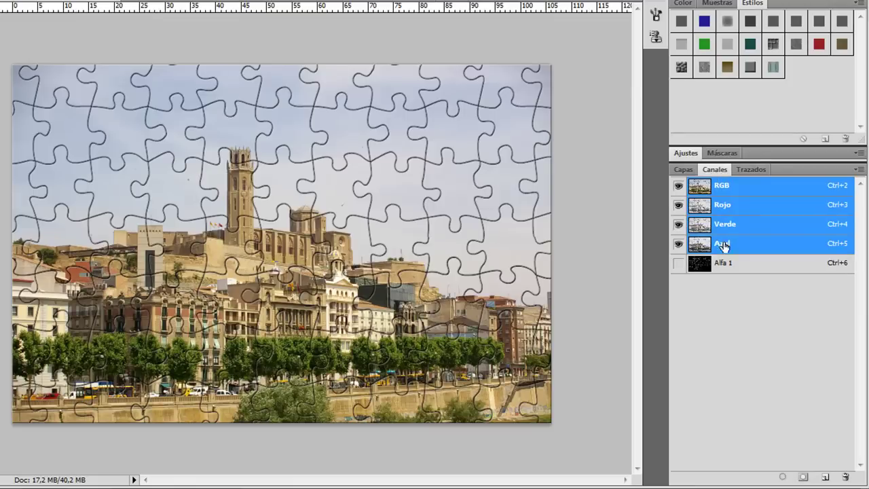
click(744, 270)
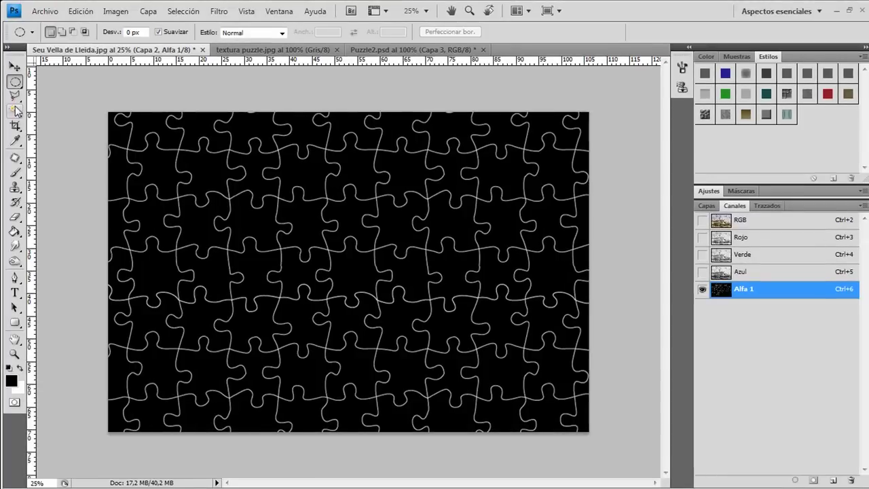
click(15, 111)
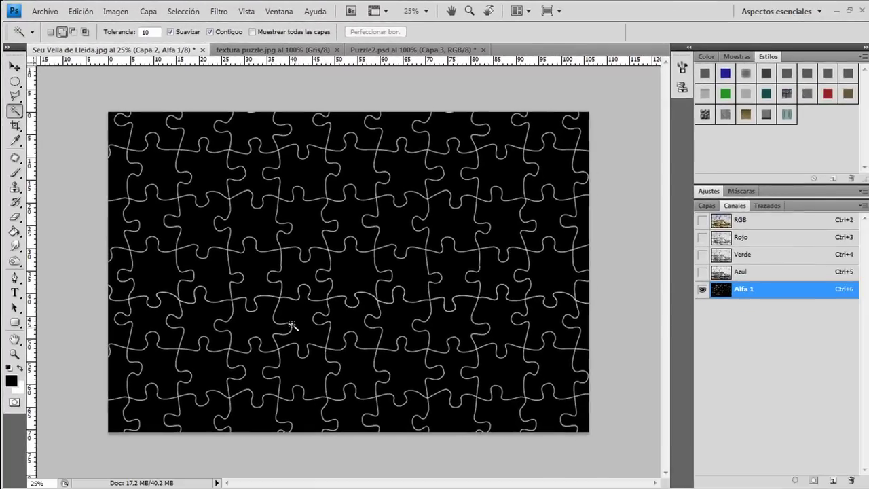
click(458, 224)
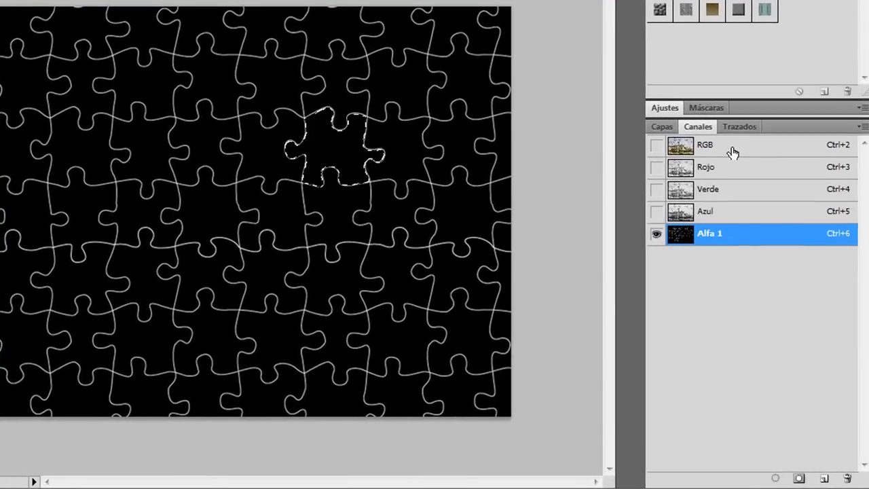
Step: Return to the RGB photo and lift the selected piece onto a new layer, Capa 3
click(735, 218)
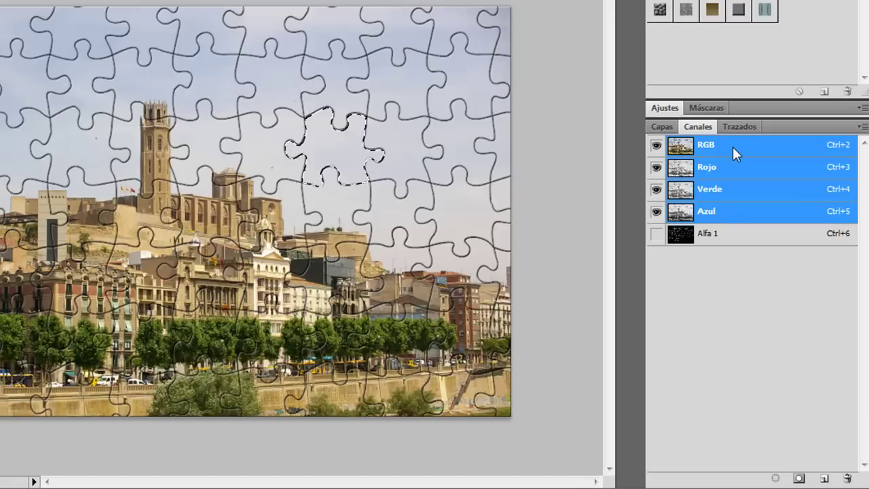
click(662, 127)
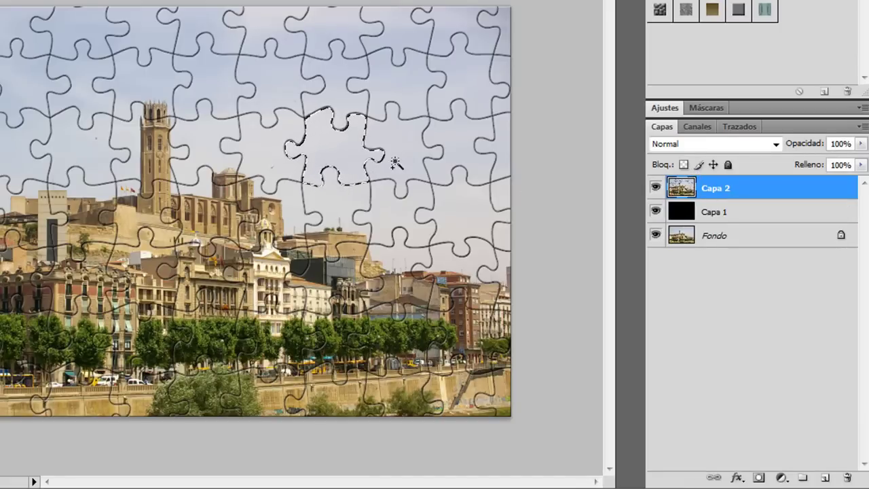
right_click(335, 149)
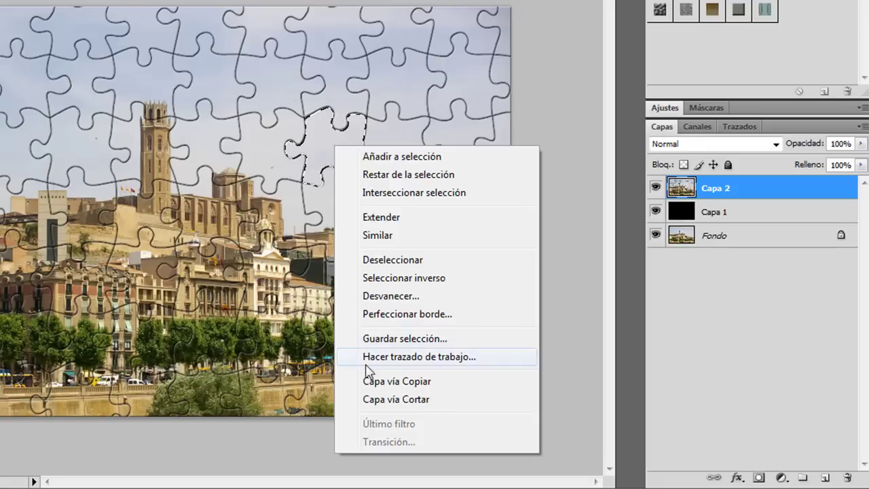
click(370, 401)
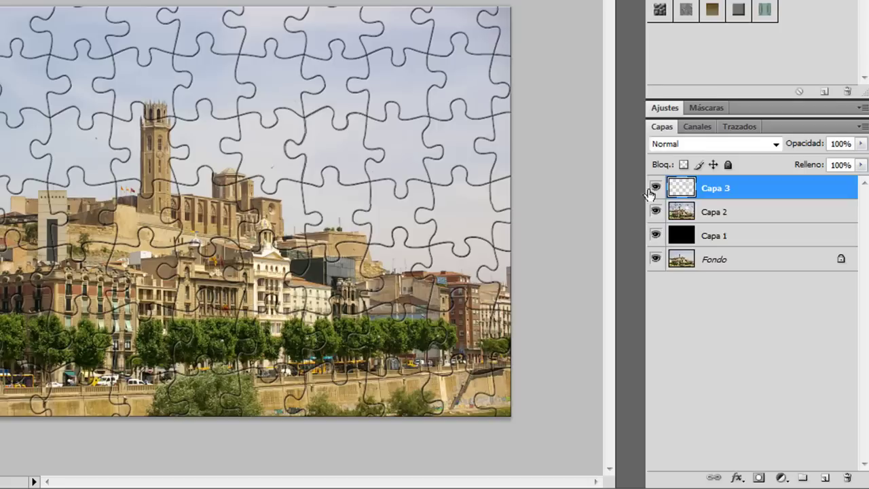
Step: Free-transform the Capa 3 piece, rotating it counter-clockwise and nudging it slightly askew
key(v)
key(ctrl+t)
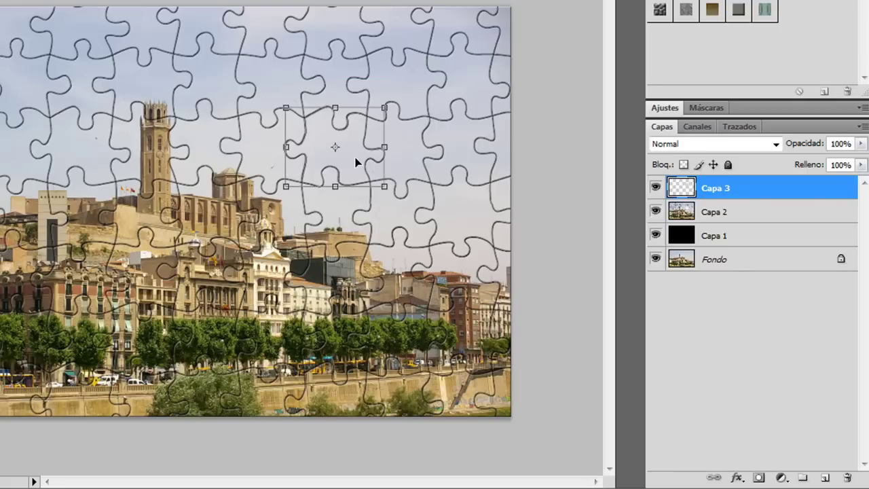
drag(388, 77, 375, 62)
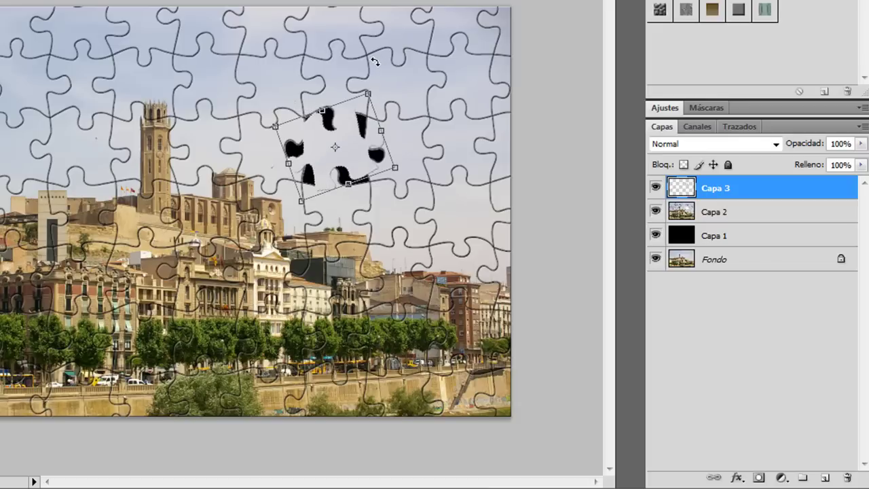
drag(355, 164, 333, 171)
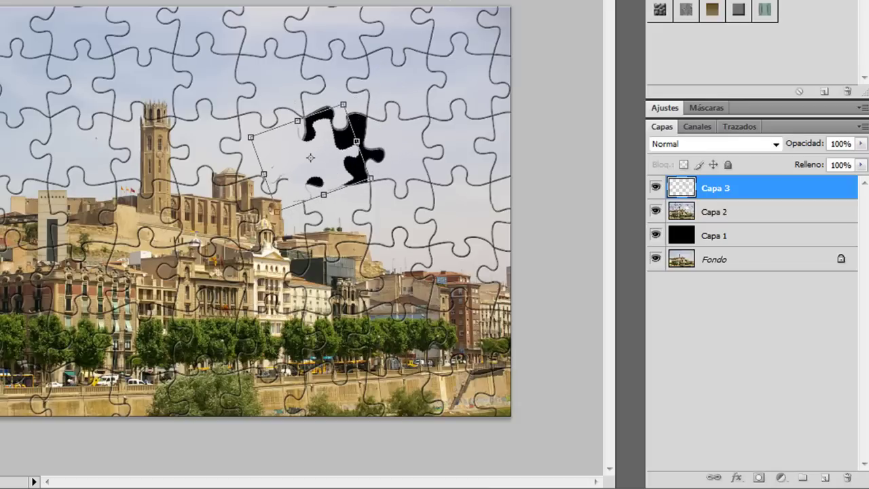
key(Return)
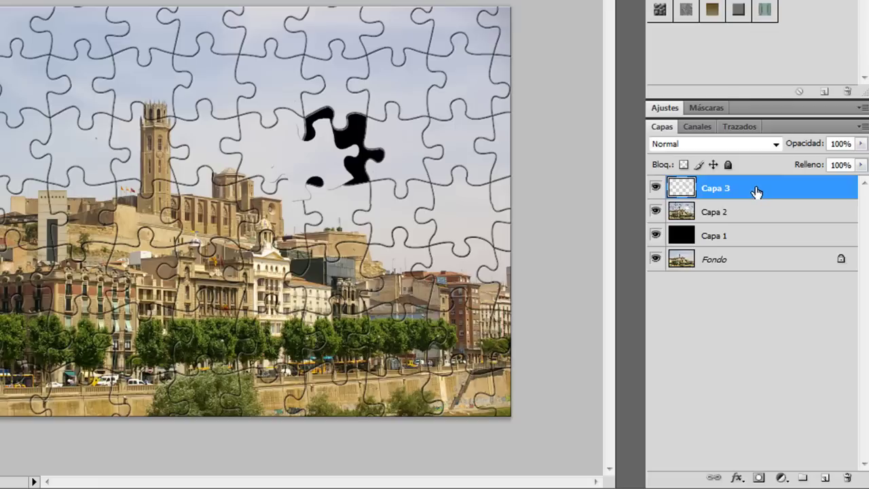
Step: Apply Bisel y relieve and Sombra paralela layer styles to Capa 3
double_click(756, 190)
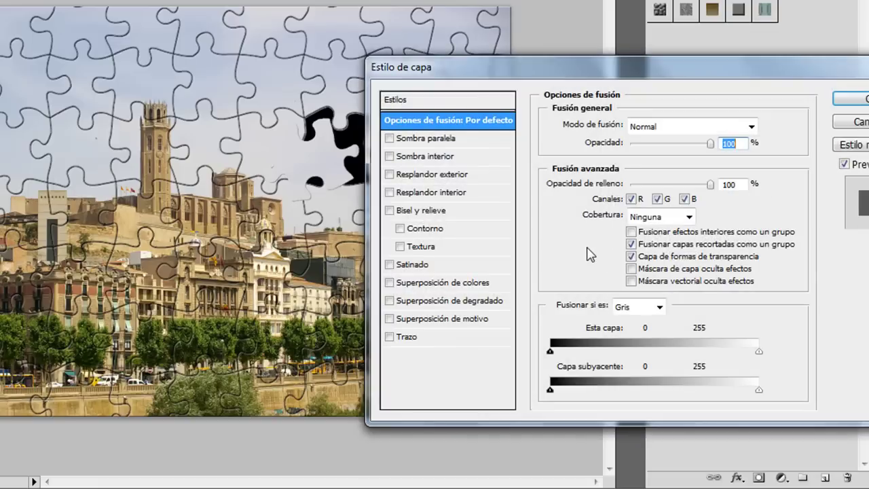
click(405, 210)
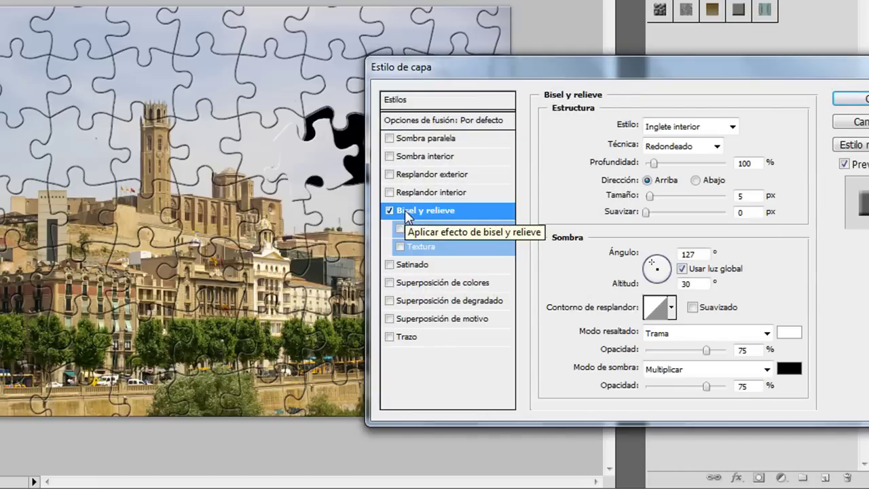
click(410, 142)
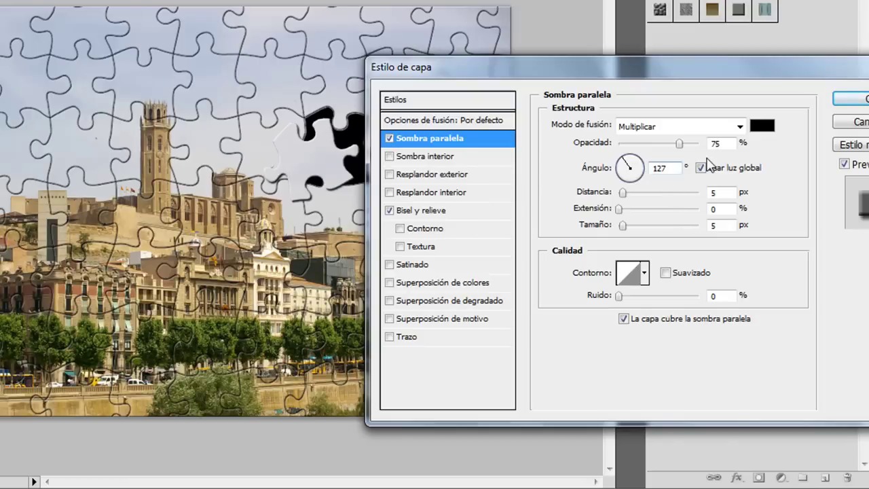
click(851, 99)
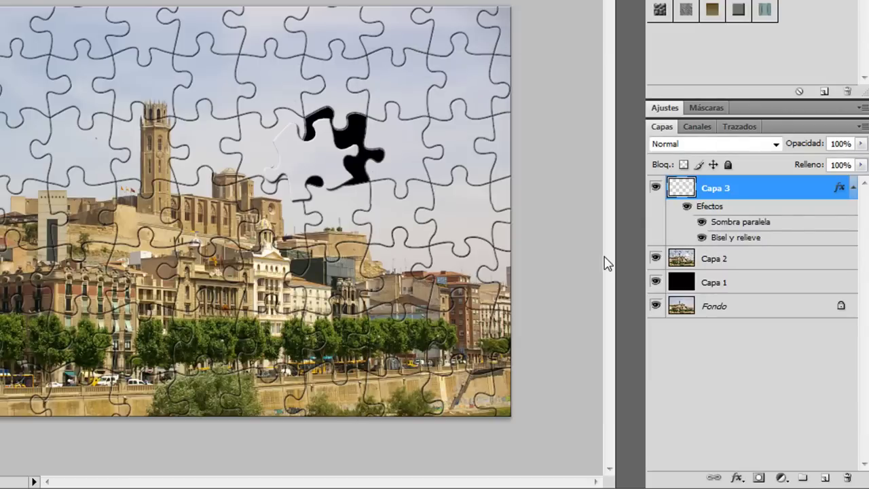
Step: Select a building piece left of centre from Alfa 1, then return to RGB with Capa 2 active
click(697, 126)
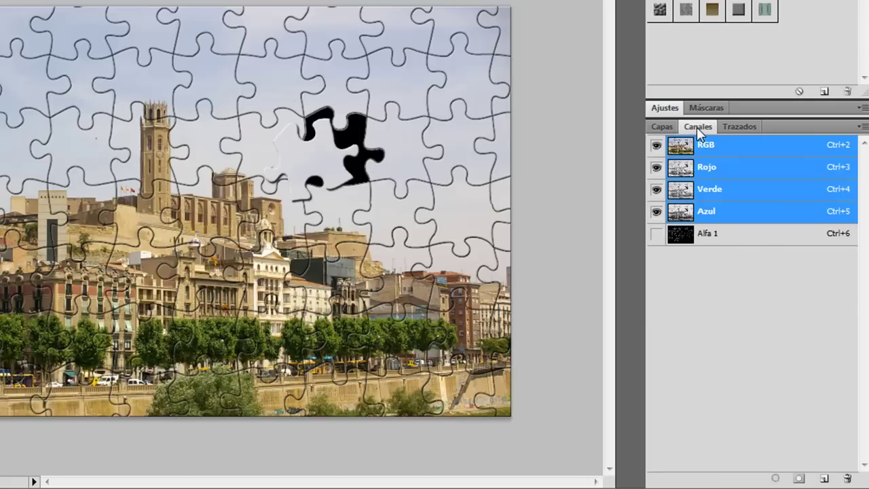
click(729, 237)
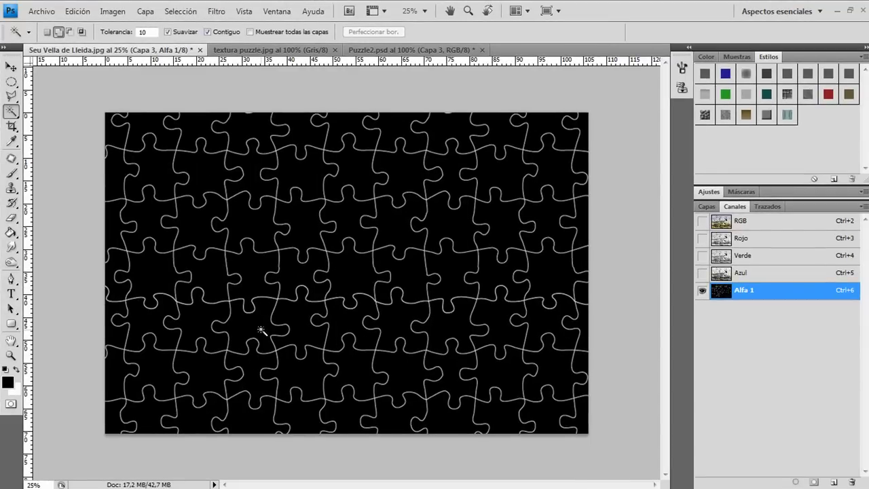
click(260, 329)
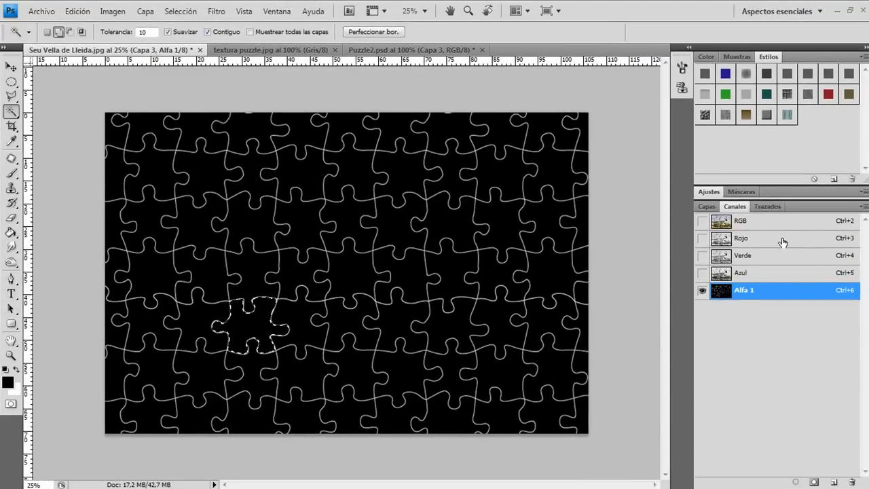
click(761, 222)
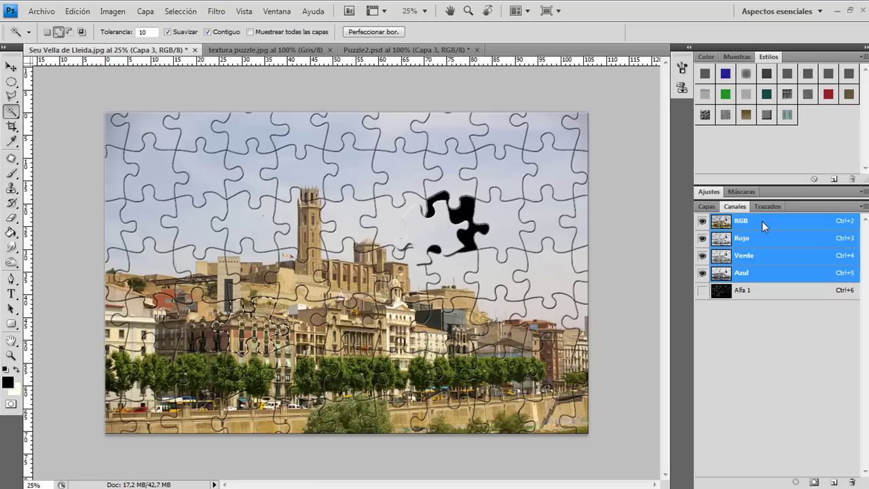
click(705, 206)
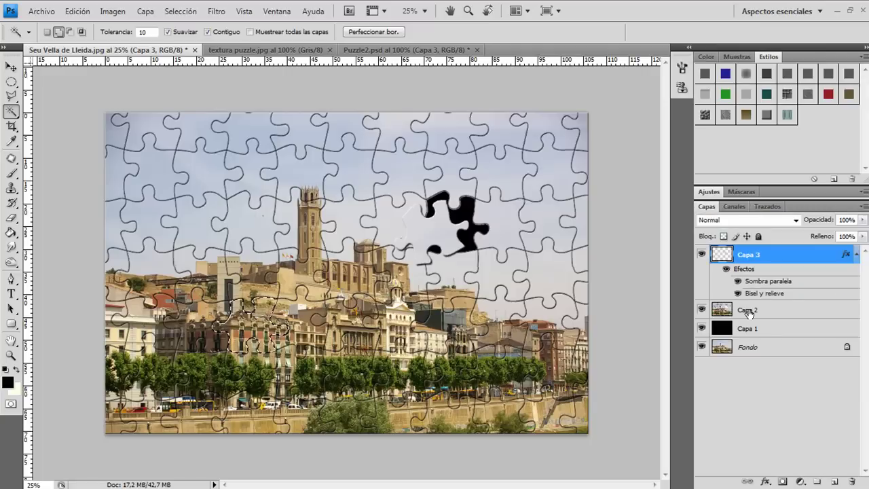
click(749, 313)
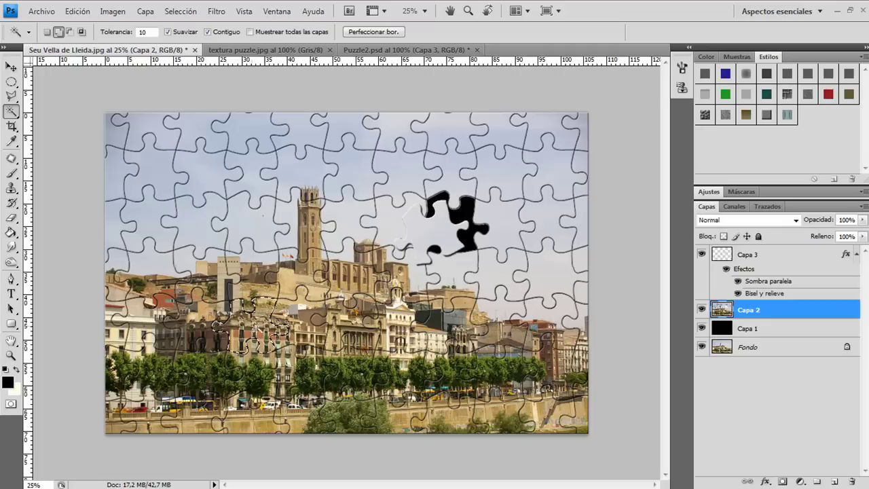
Step: Cut the selected piece to new layer Capa 4 and rotate it clockwise to 28.5°
right_click(258, 330)
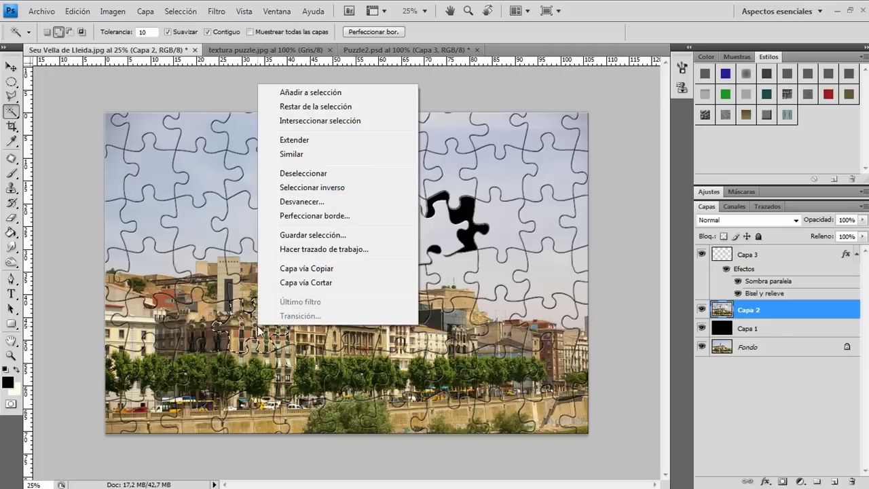
click(285, 282)
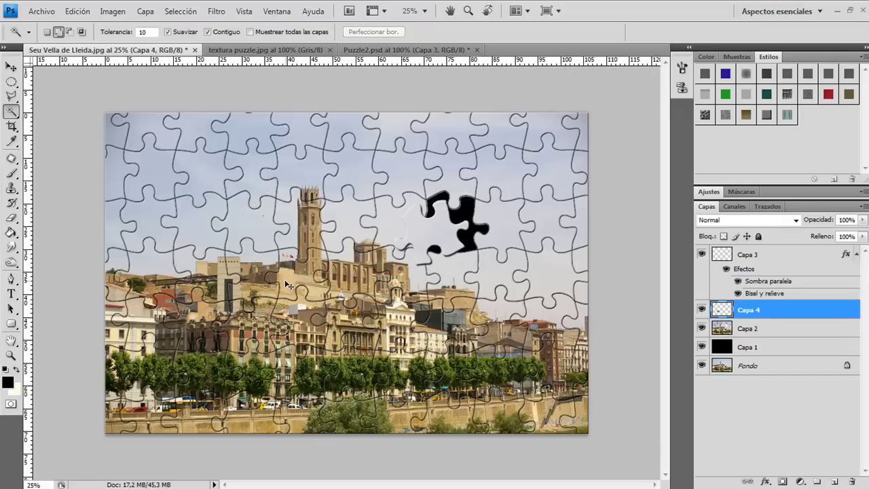
key(ctrl+t)
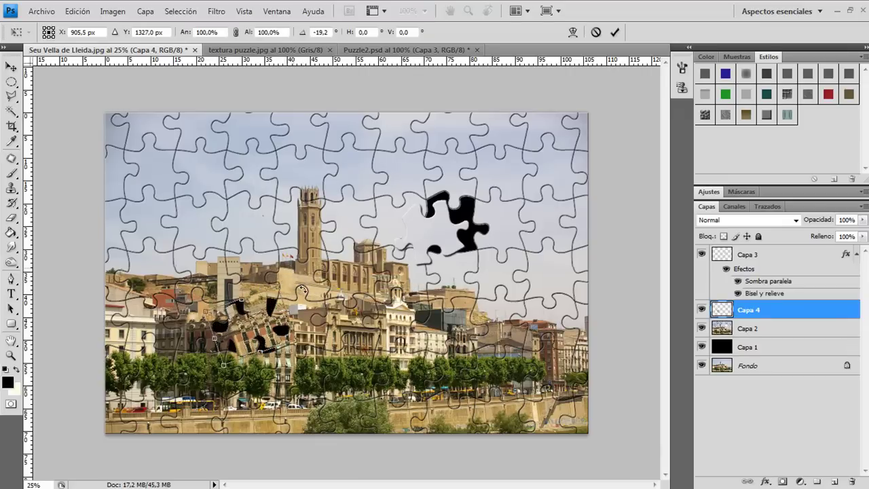
mouse_move(303, 289)
mouse_down()
mouse_move(312, 342)
mouse_move(293, 333)
mouse_up()
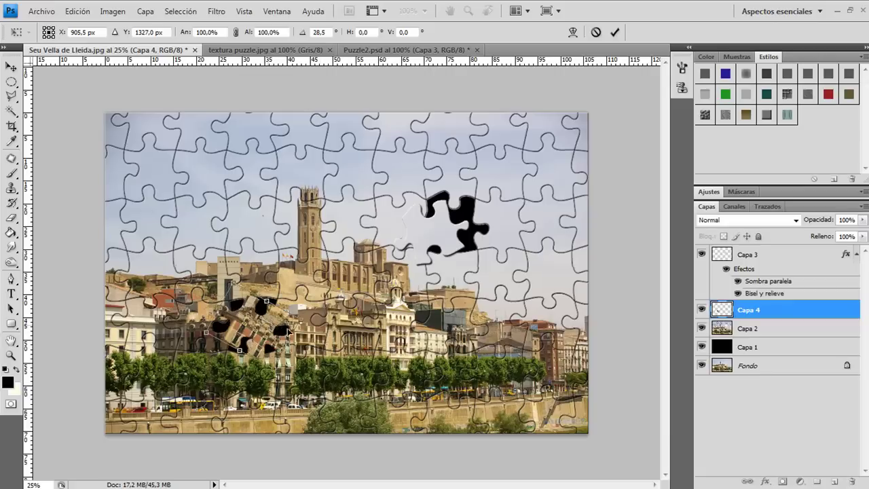
click(615, 32)
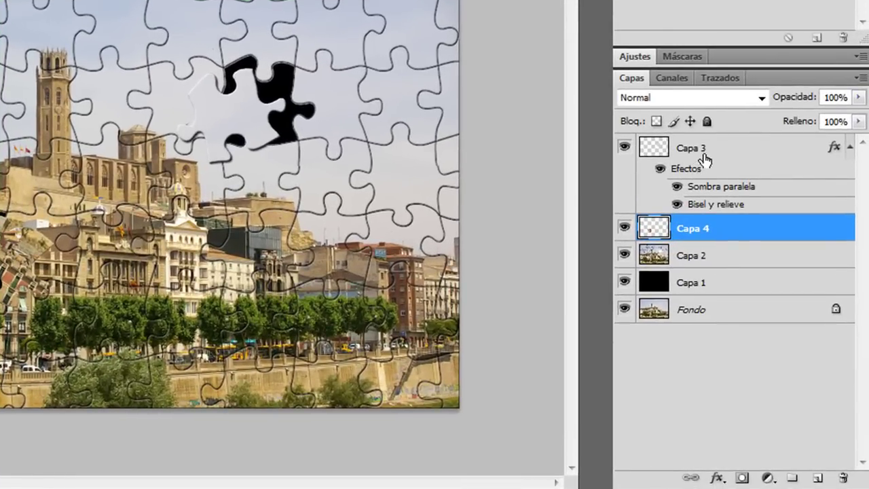
click(711, 150)
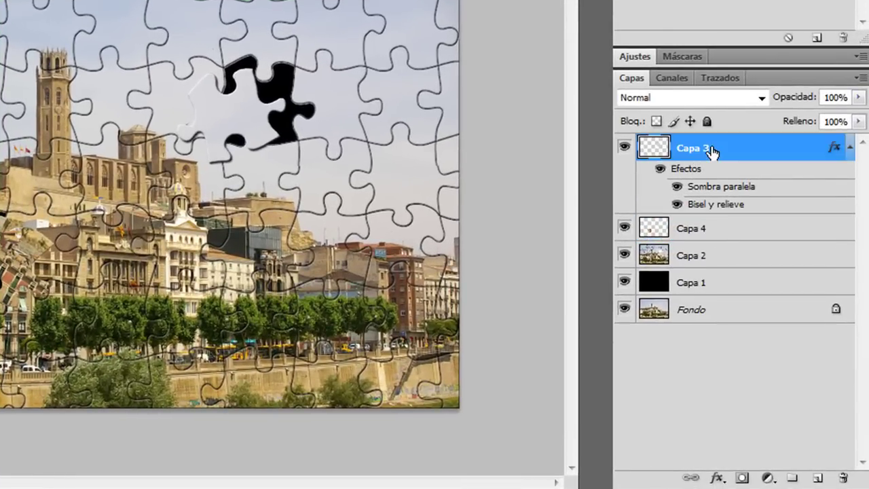
Step: Copy Capa 3's layer style and paste it onto Capa 4
right_click(746, 146)
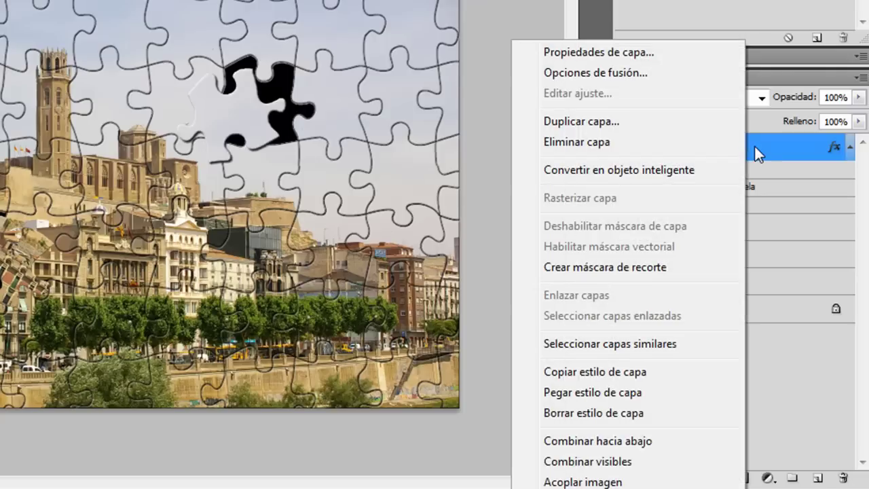
click(604, 372)
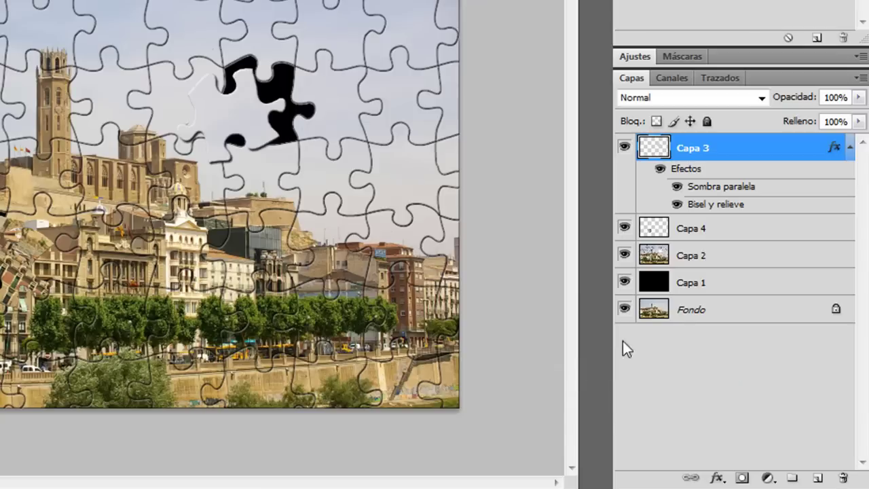
click(725, 235)
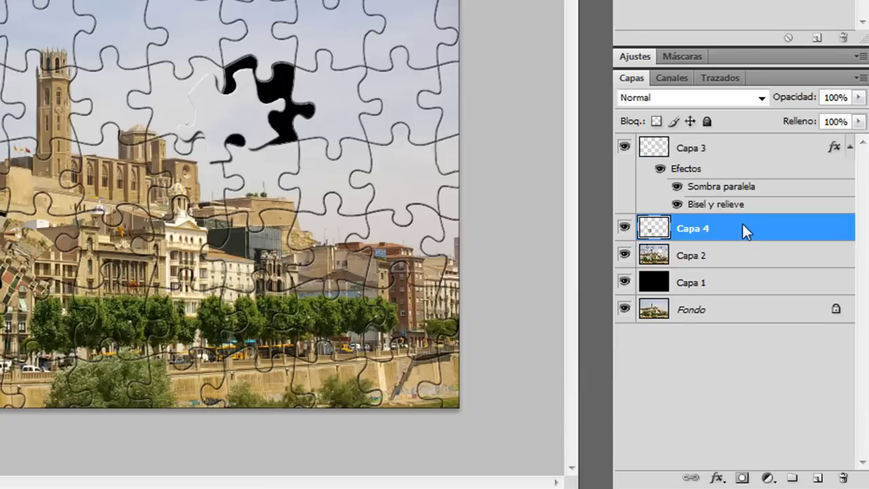
right_click(741, 225)
click(647, 392)
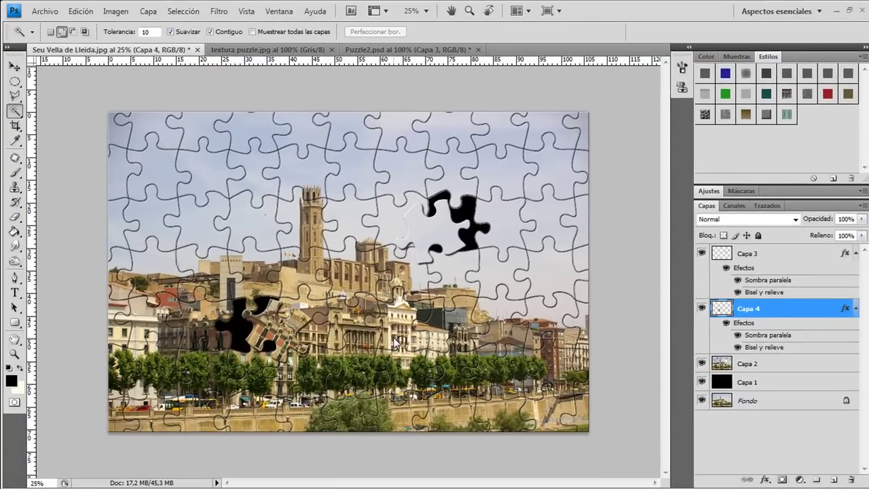
Step: On Alfa 1, set the Magic Wand to add mode and select every top-row border piece
click(735, 206)
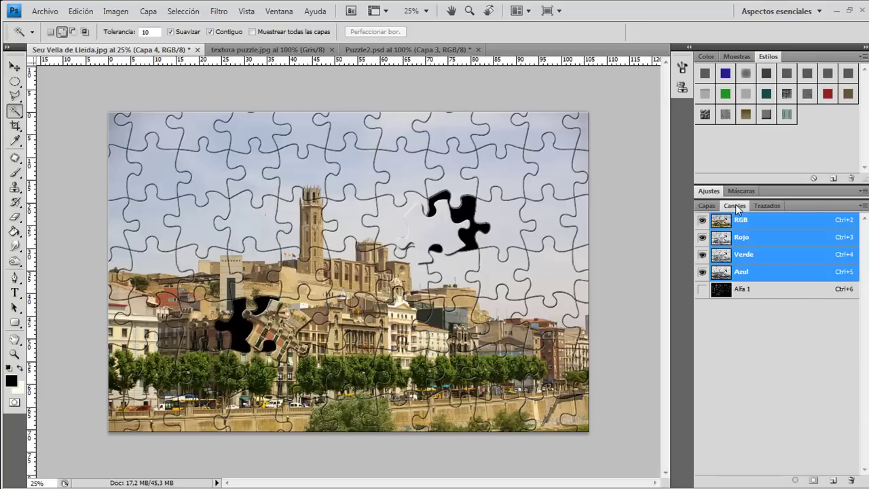
click(758, 289)
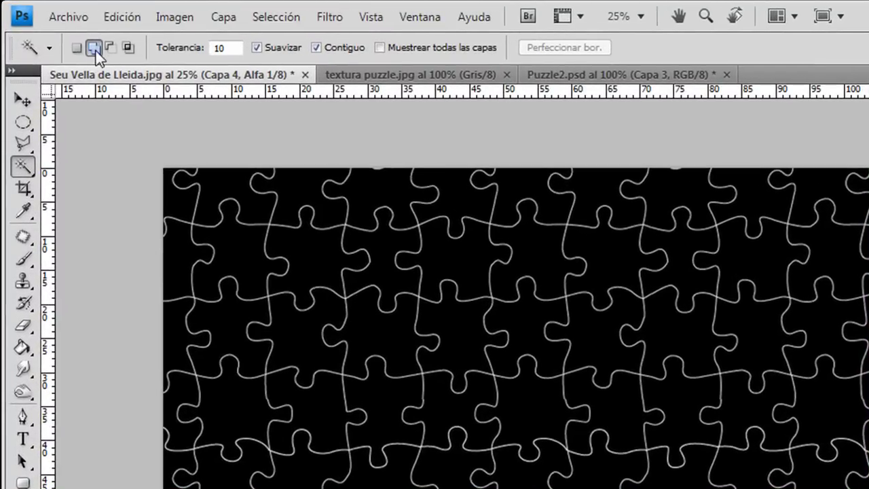
click(95, 49)
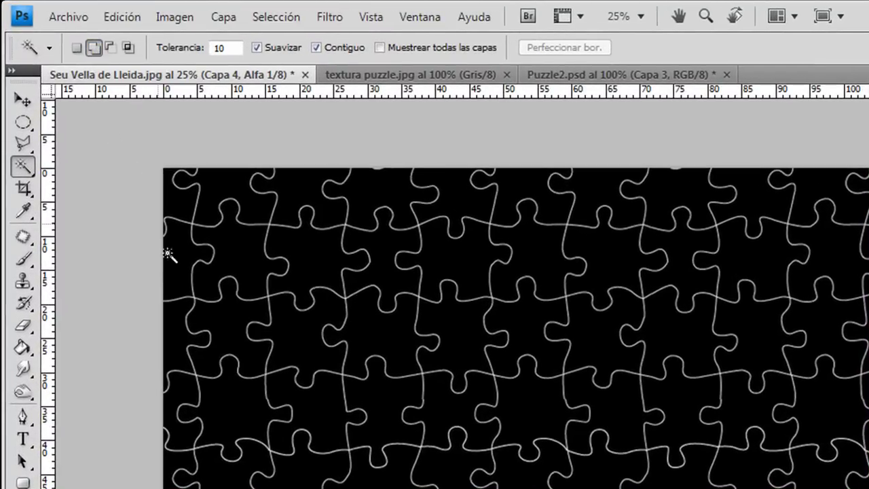
click(178, 205)
click(238, 192)
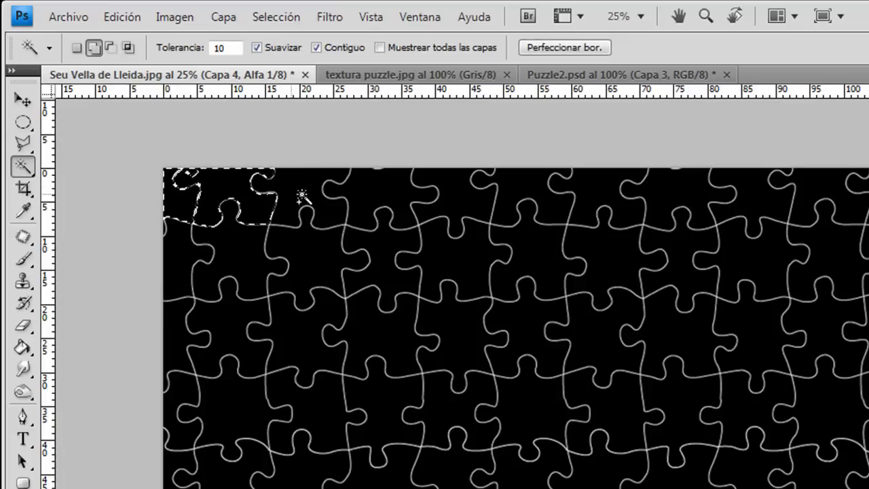
click(314, 190)
click(405, 197)
key(f)
key(f)
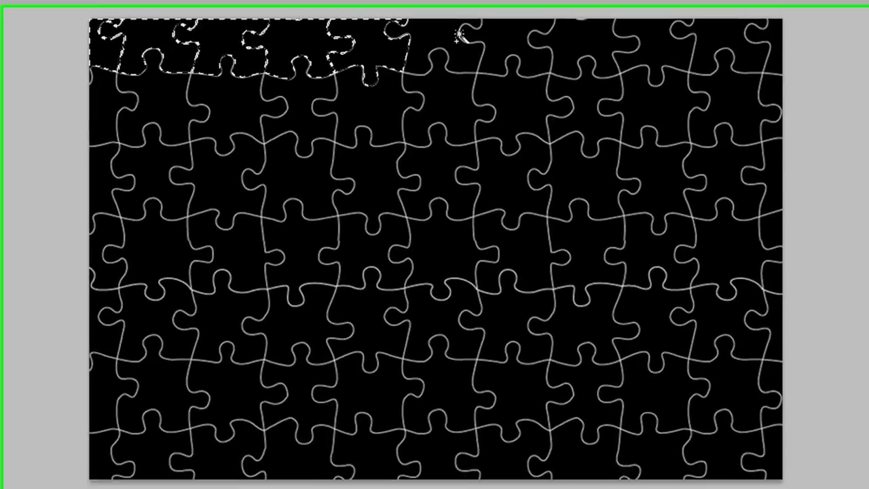
click(460, 23)
click(499, 31)
click(562, 34)
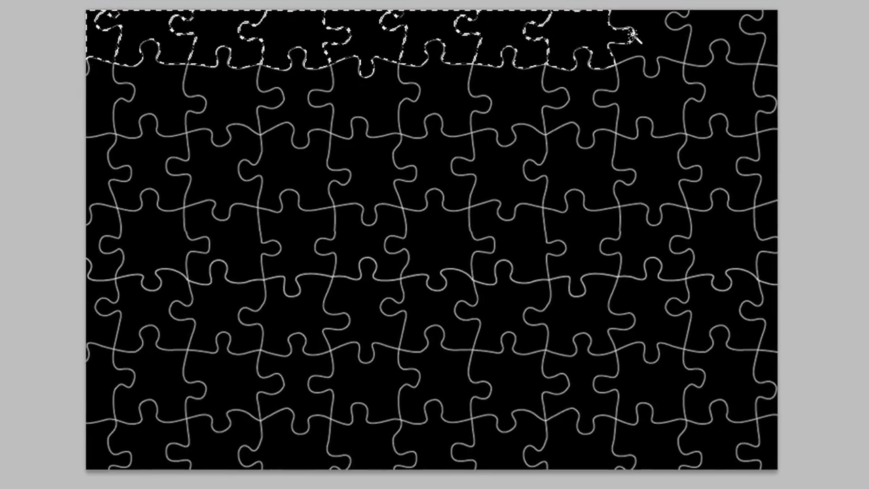
click(632, 34)
click(732, 28)
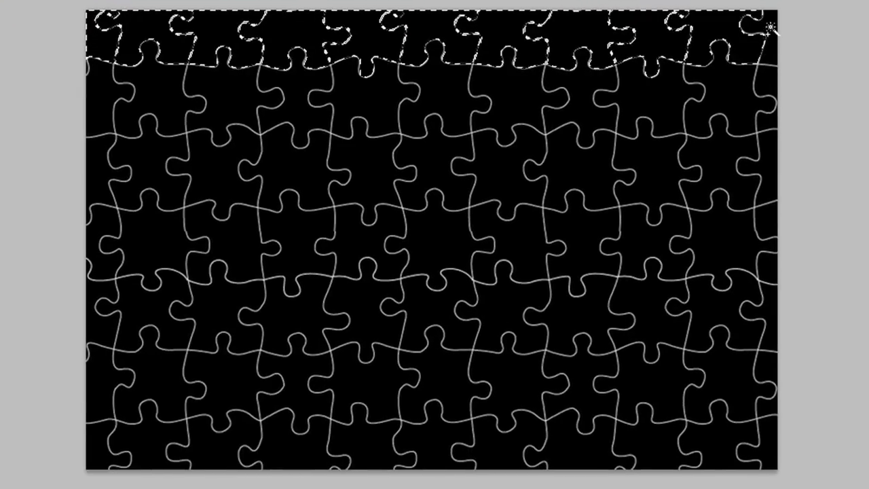
Step: Add the right-edge pieces and most bottom-row border pieces to the selection
click(764, 122)
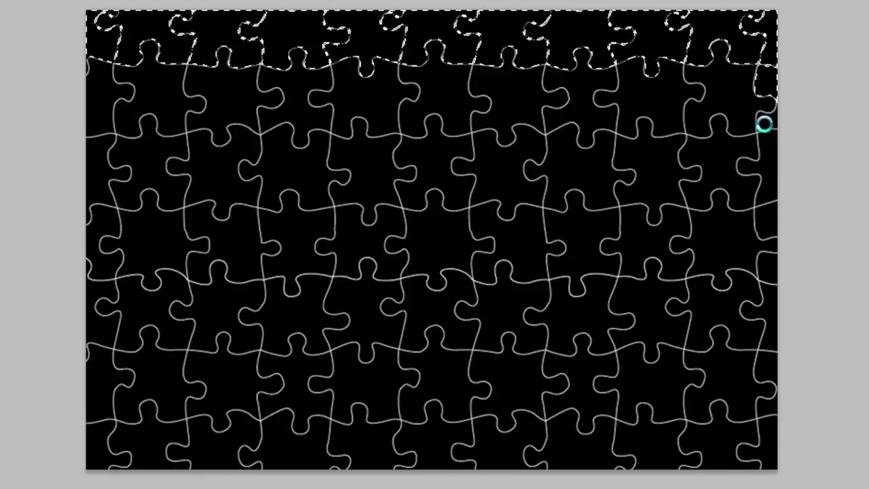
click(768, 223)
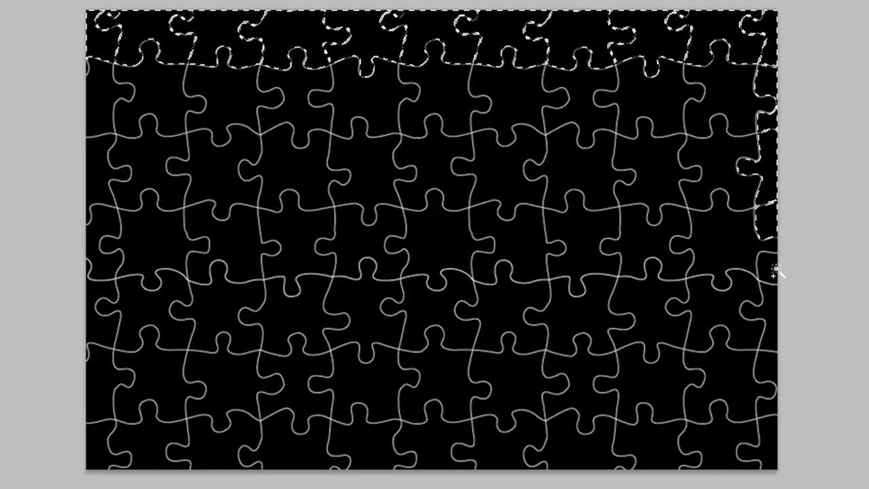
click(769, 316)
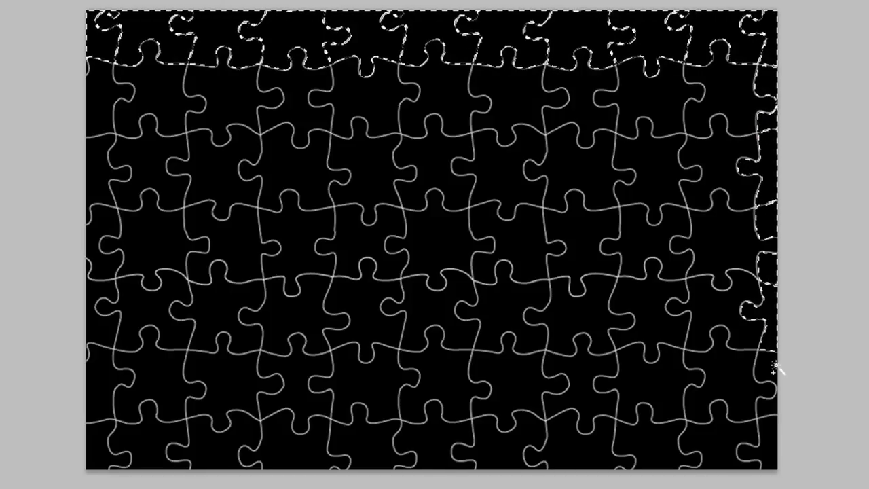
click(707, 447)
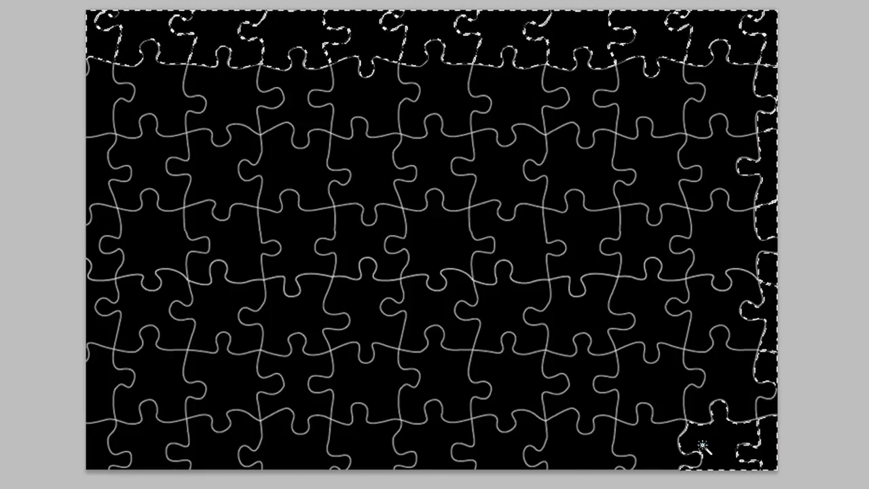
click(669, 444)
click(578, 458)
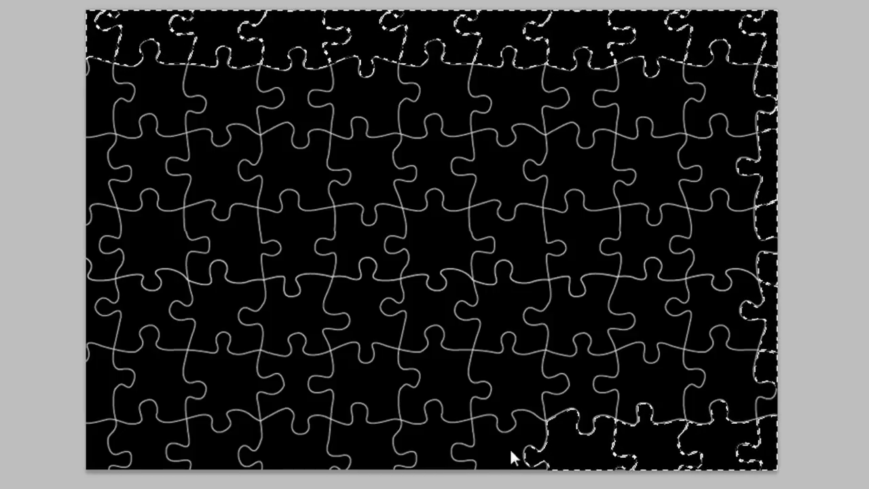
click(514, 454)
click(393, 446)
click(353, 441)
click(299, 450)
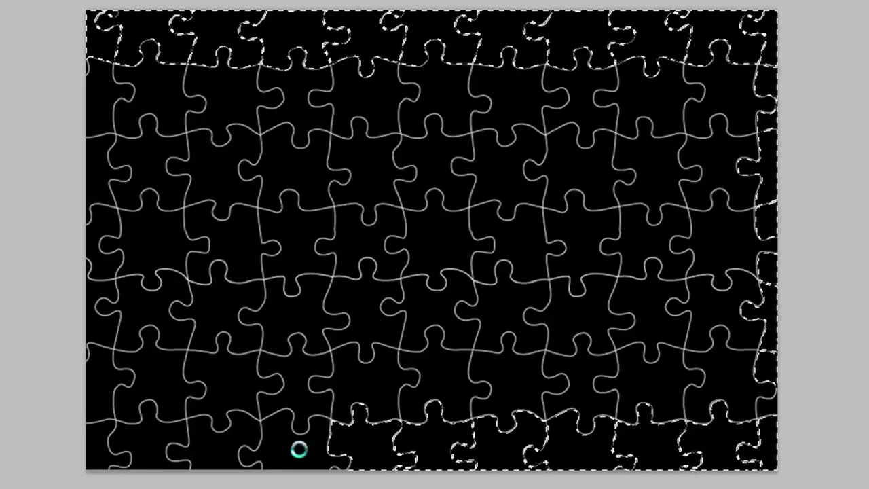
click(229, 452)
Step: Add the remaining bottom-left and left-edge pieces, then switch back to the RGB photo
click(146, 446)
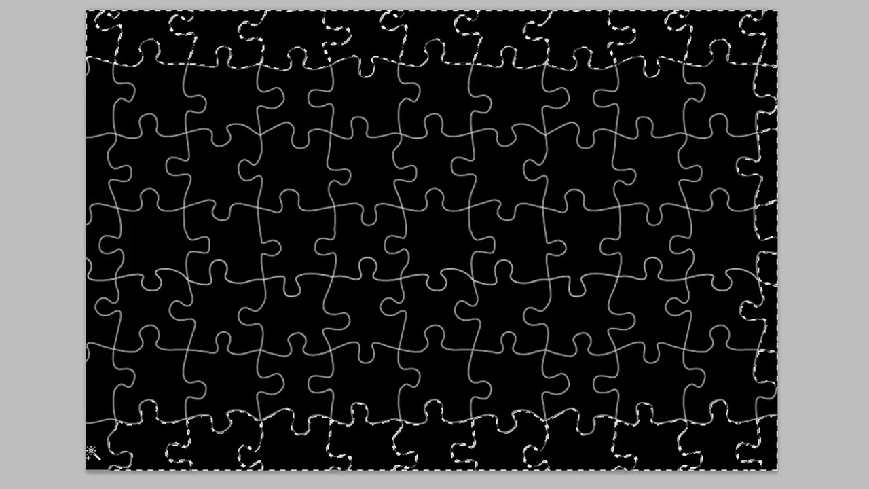
click(99, 399)
click(100, 319)
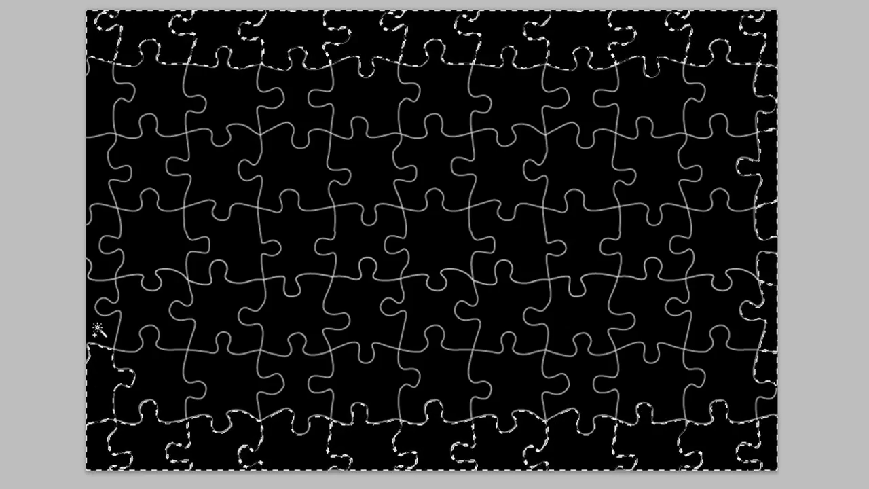
click(99, 245)
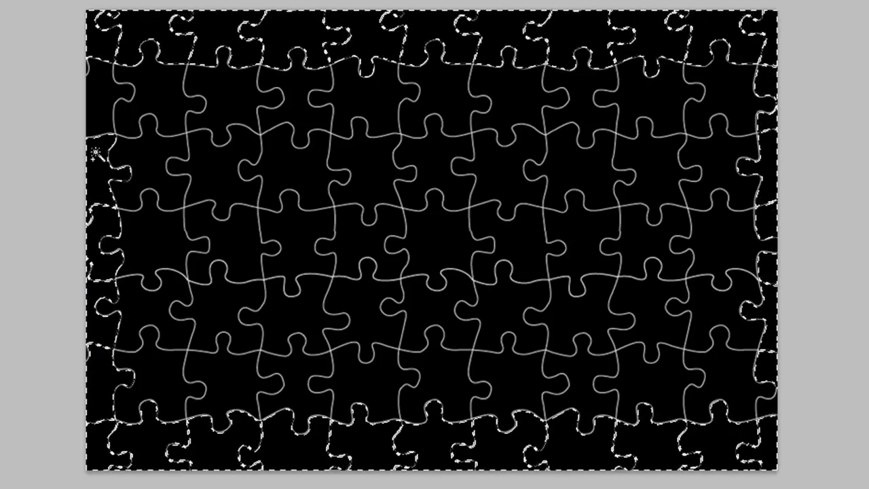
click(94, 98)
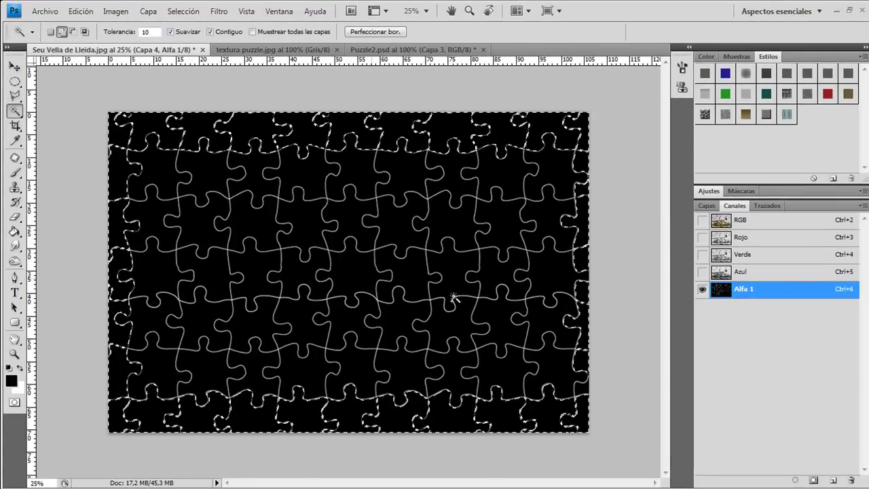
click(757, 225)
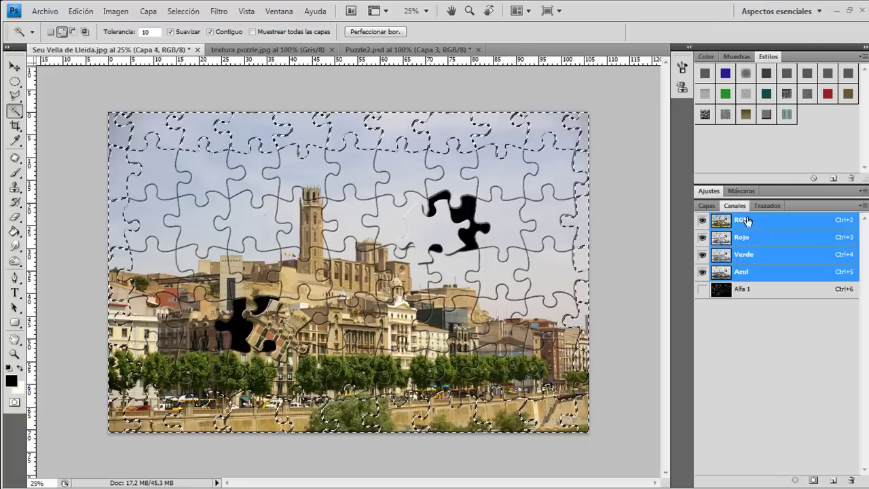
Step: Delete the selected border pieces from Capa 2 and deselect, leaving a black jagged frame
click(705, 205)
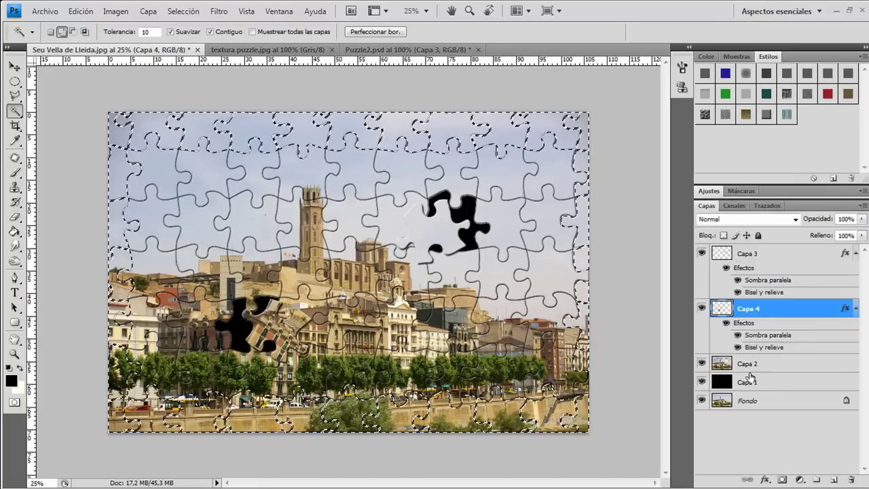
click(773, 367)
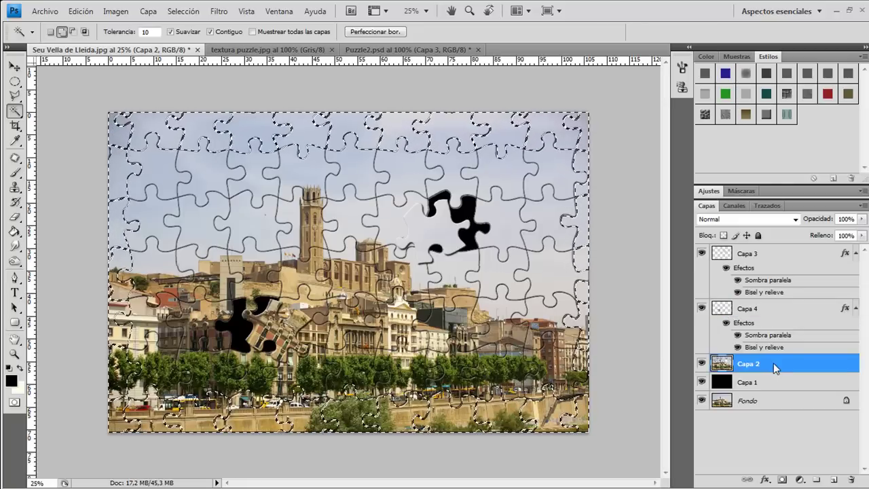
key(Delete)
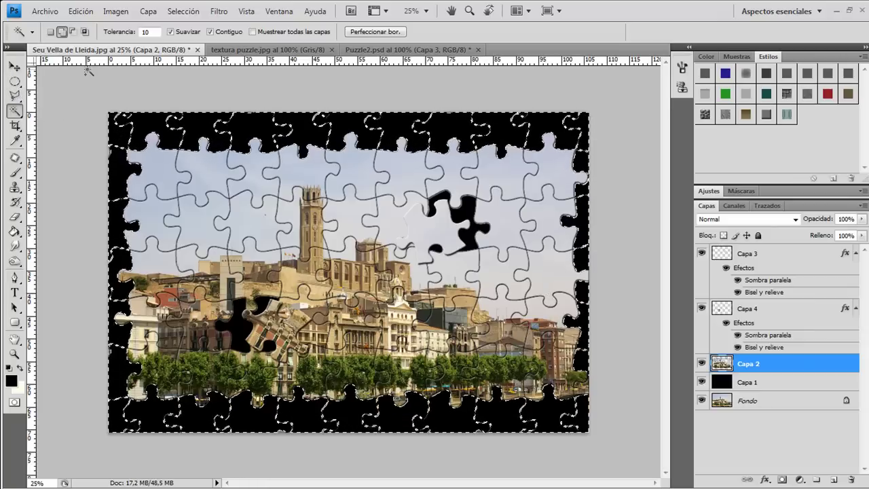
click(16, 81)
key(ctrl+d)
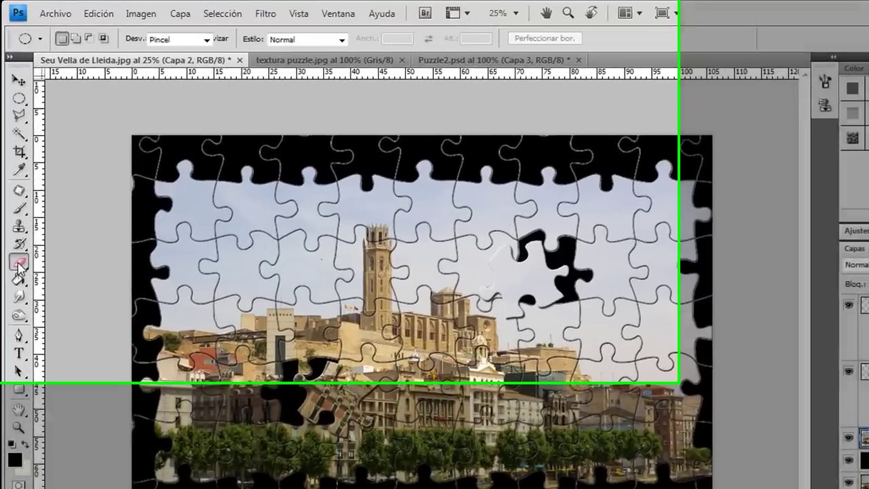
Step: Erase faint puzzle outlines on the top and bottom black border with a 60 px hard Eraser
click(15, 218)
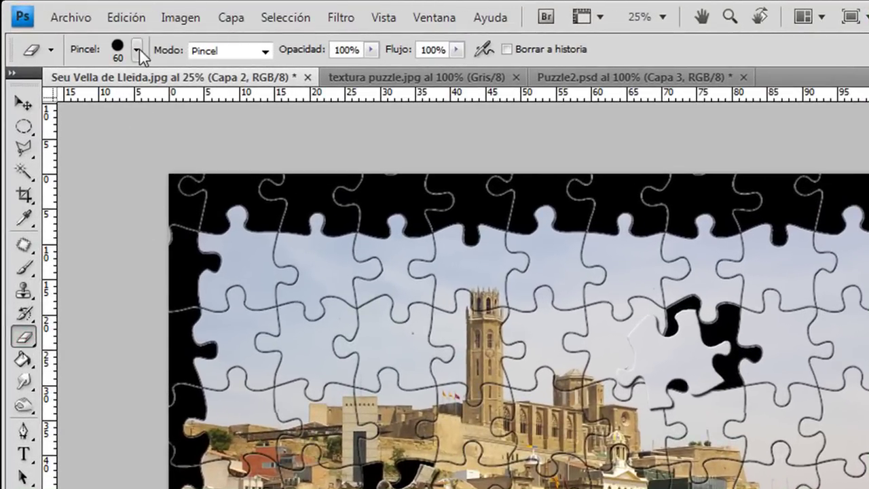
click(137, 49)
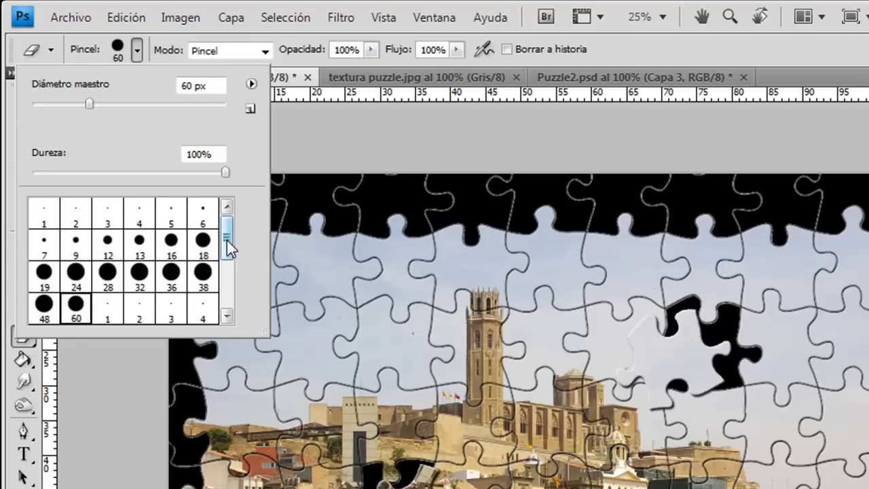
scroll(226, 247, down, 2)
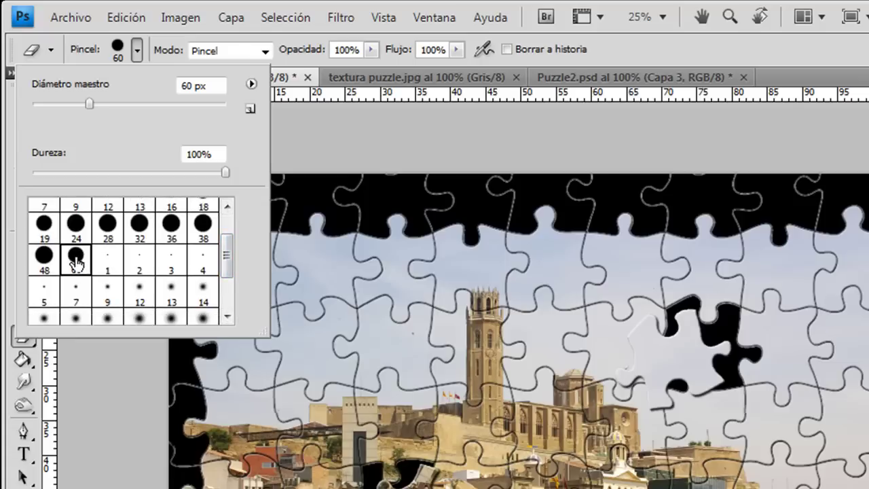
click(356, 212)
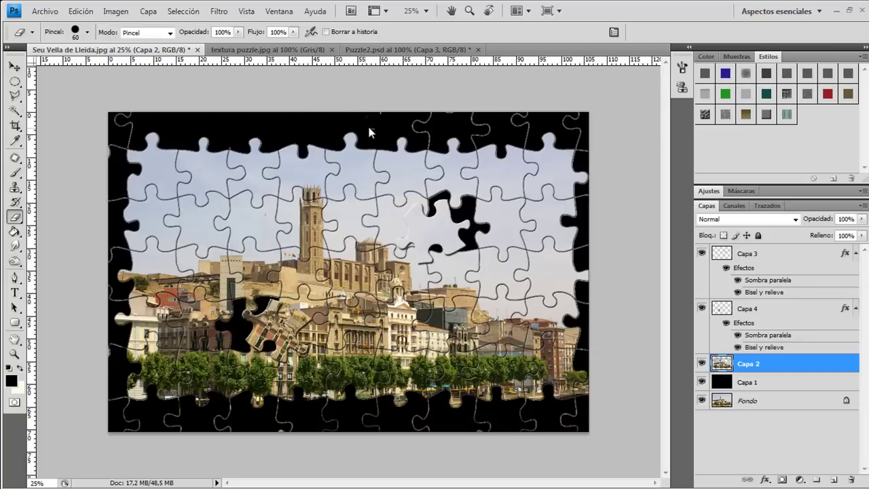
drag(421, 132, 577, 132)
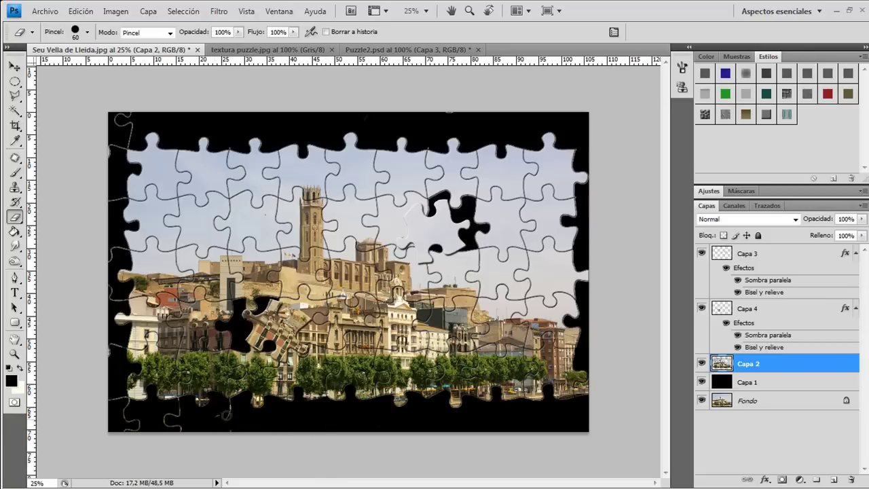
mouse_move(220, 418)
mouse_down()
mouse_move(182, 428)
mouse_move(126, 415)
mouse_move(126, 140)
mouse_up()
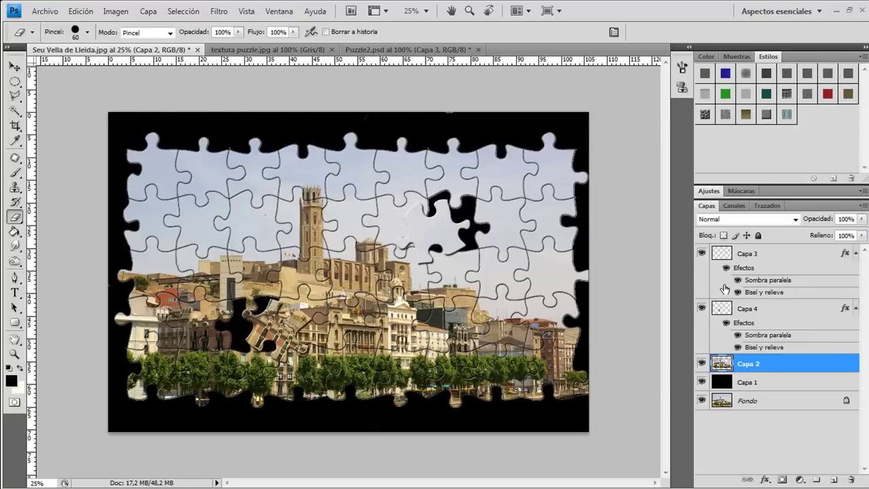
Step: Magic Wand-select an upper-left sky piece on Alfa 1, then return to the RGB photo
click(733, 206)
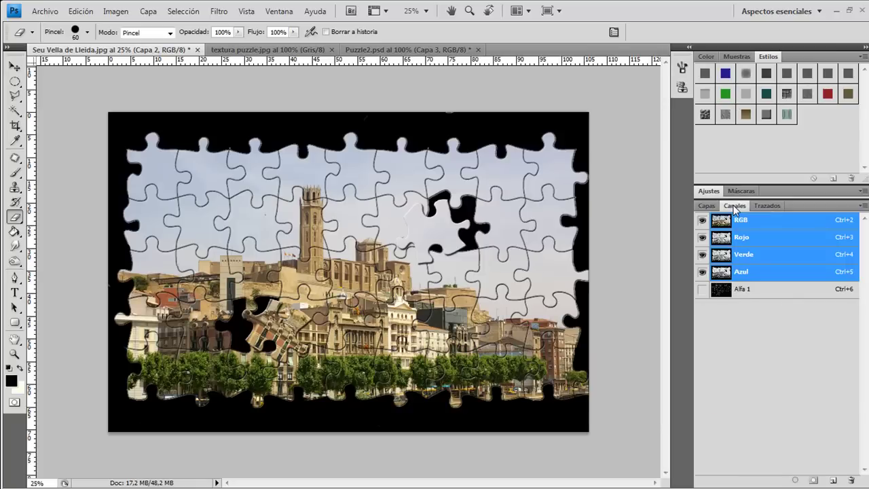
click(757, 290)
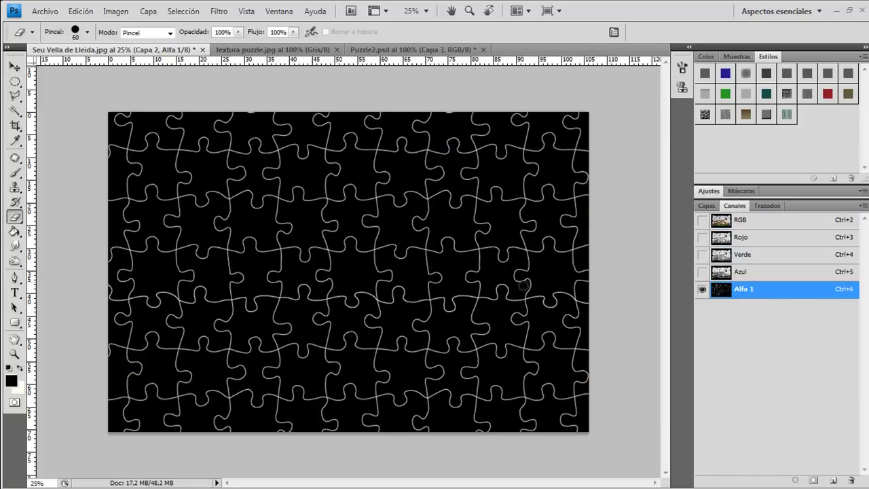
click(14, 111)
click(198, 220)
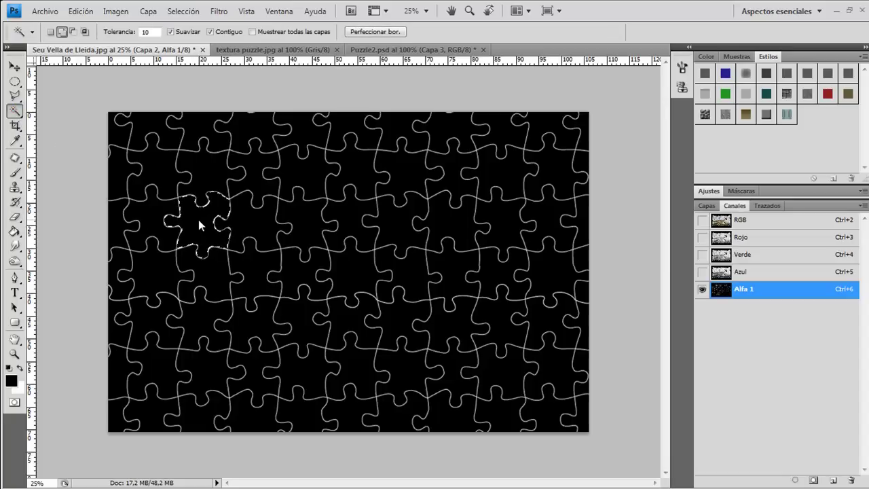
click(767, 222)
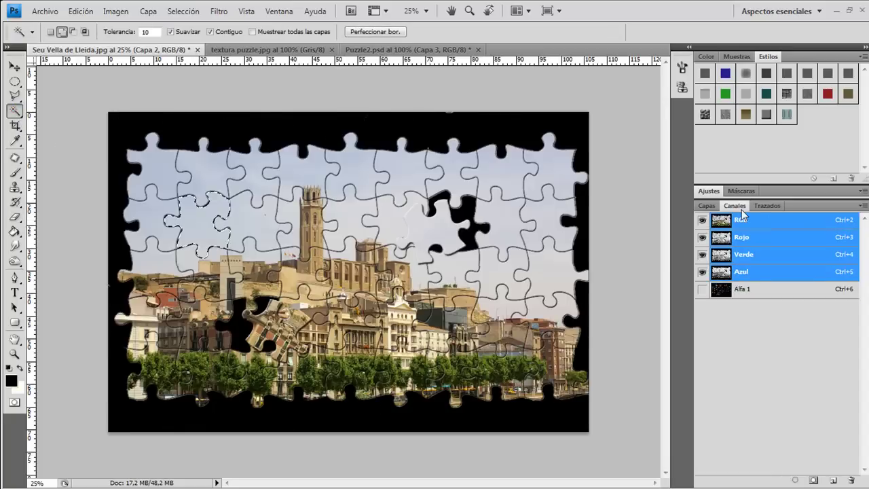
Step: Delete the selected piece from Capa 2 and deselect, leaving a black hole
click(706, 205)
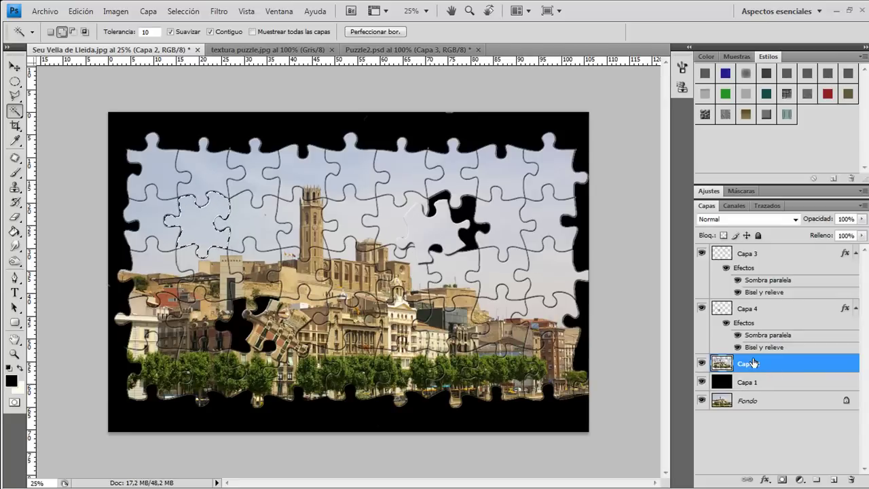
key(Delete)
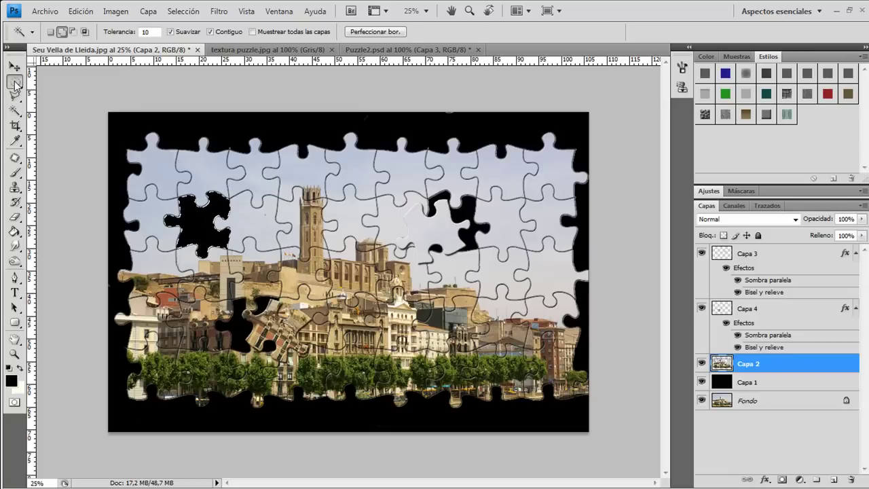
click(15, 81)
key(ctrl+d)
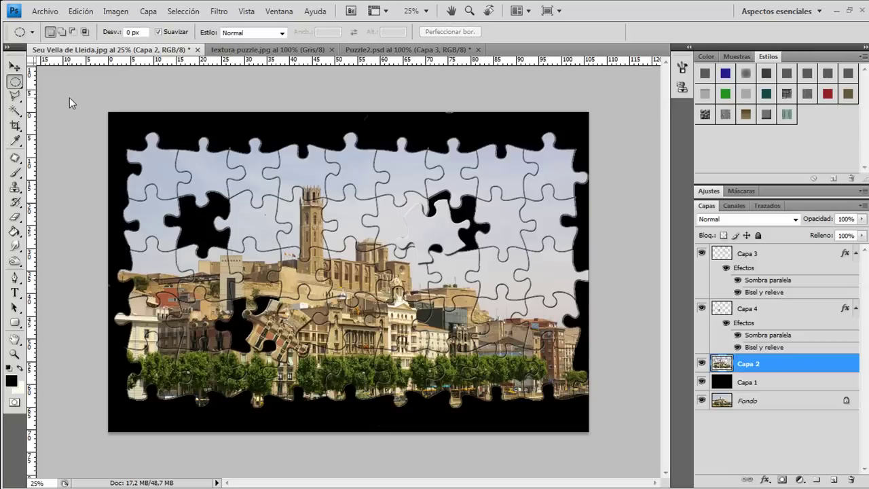